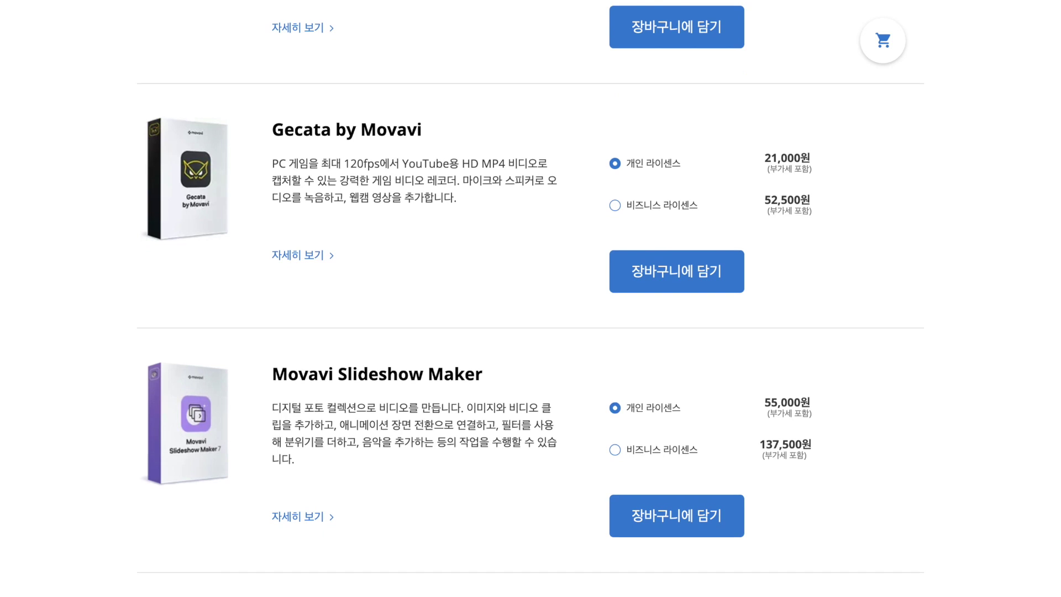
scroll(530, 299, "down", 4)
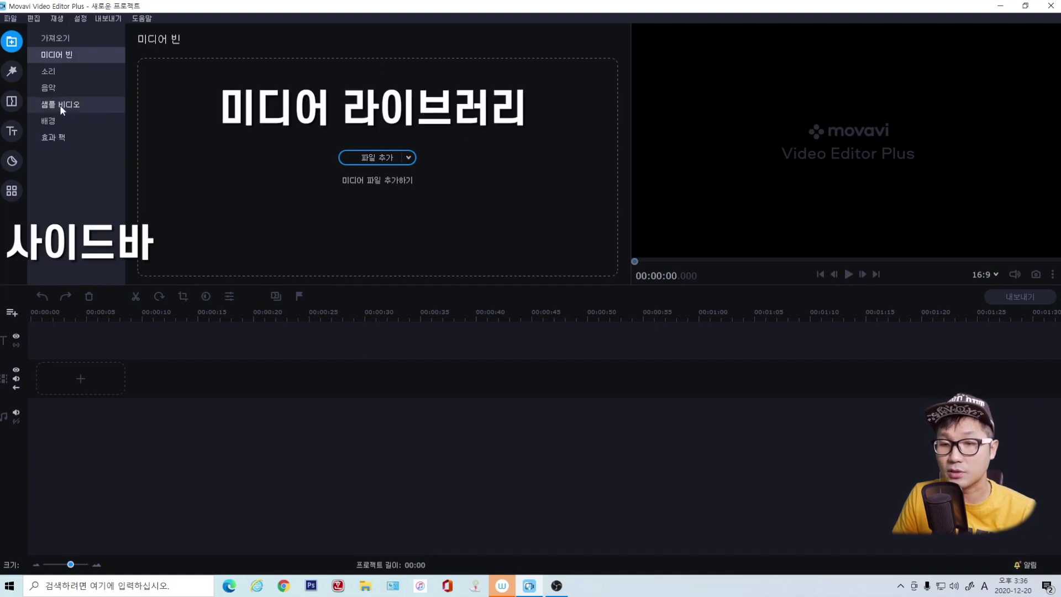
Step: Look through the filter, transition, title and sticker libraries, and return to the media import library
left_click(14, 74)
left_click(12, 102)
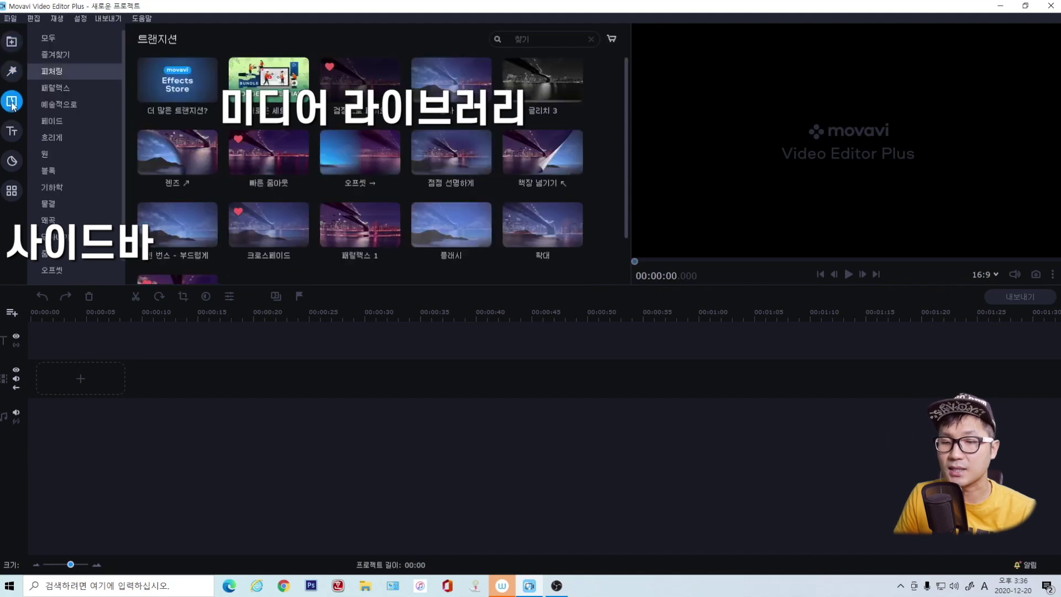
left_click(9, 136)
left_click(11, 164)
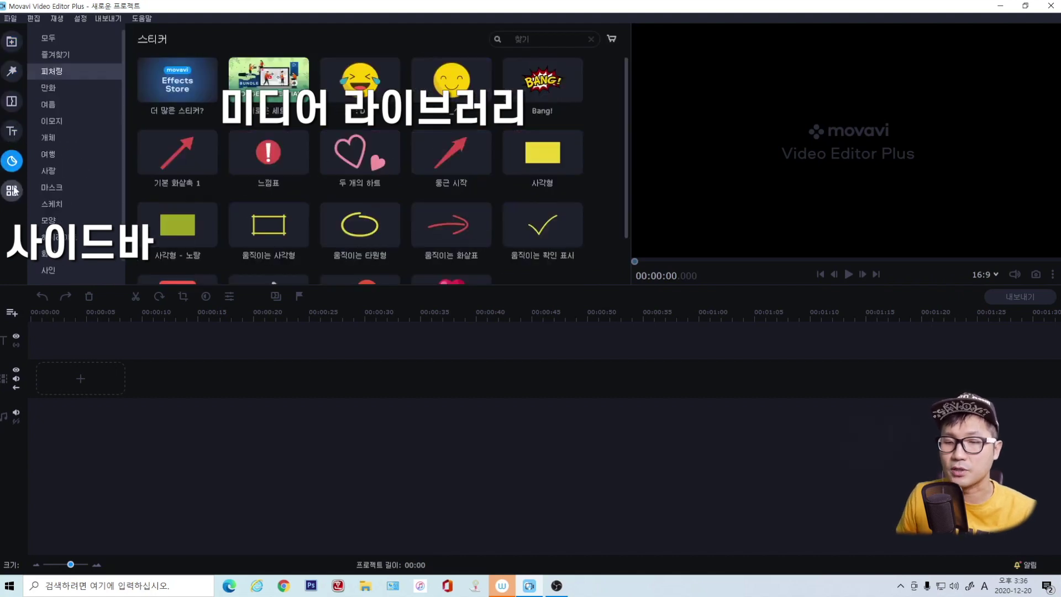
left_click(12, 41)
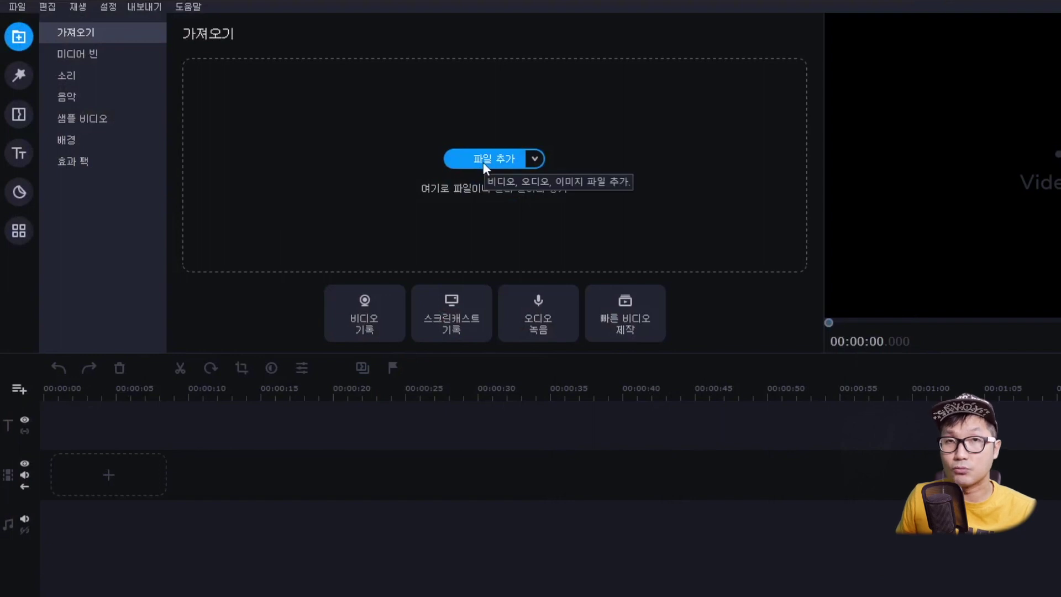
Step: Download all the remaining built-in sounds and bring up the download options for the sample videos
left_click(88, 82)
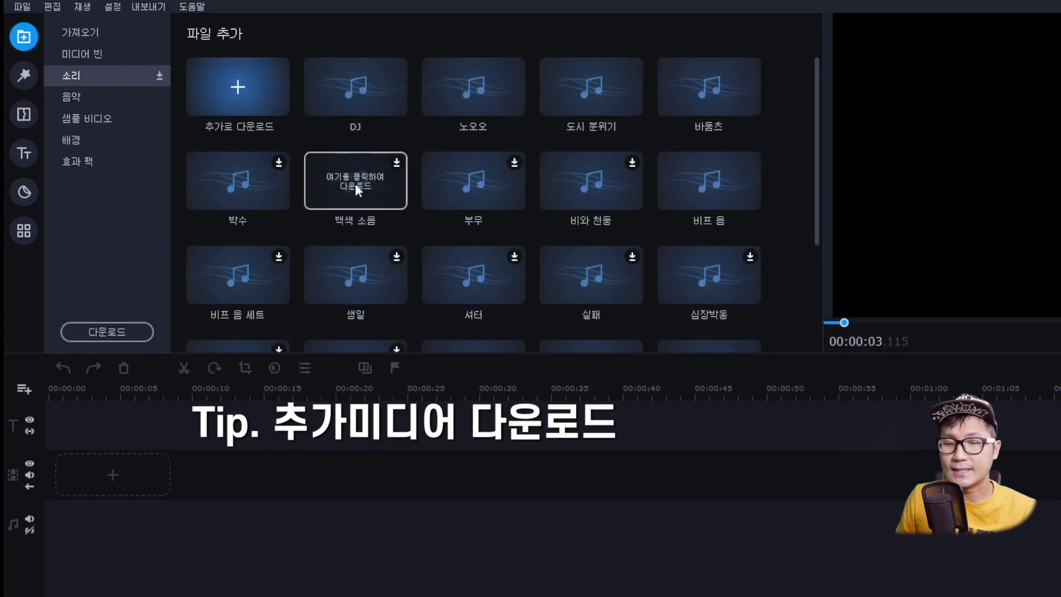
right_click(355, 183)
left_click(397, 237)
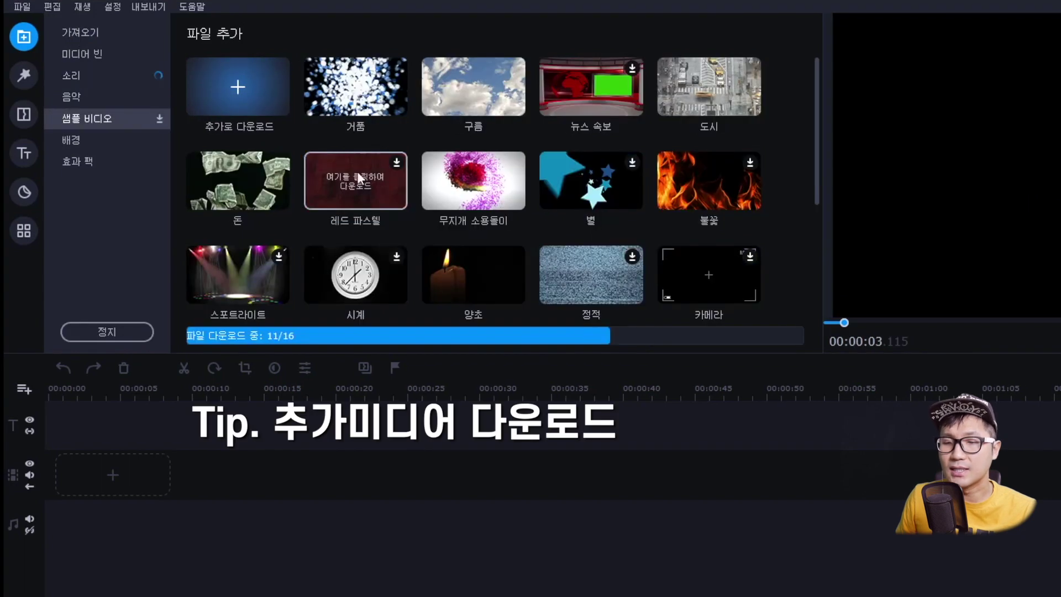
right_click(356, 175)
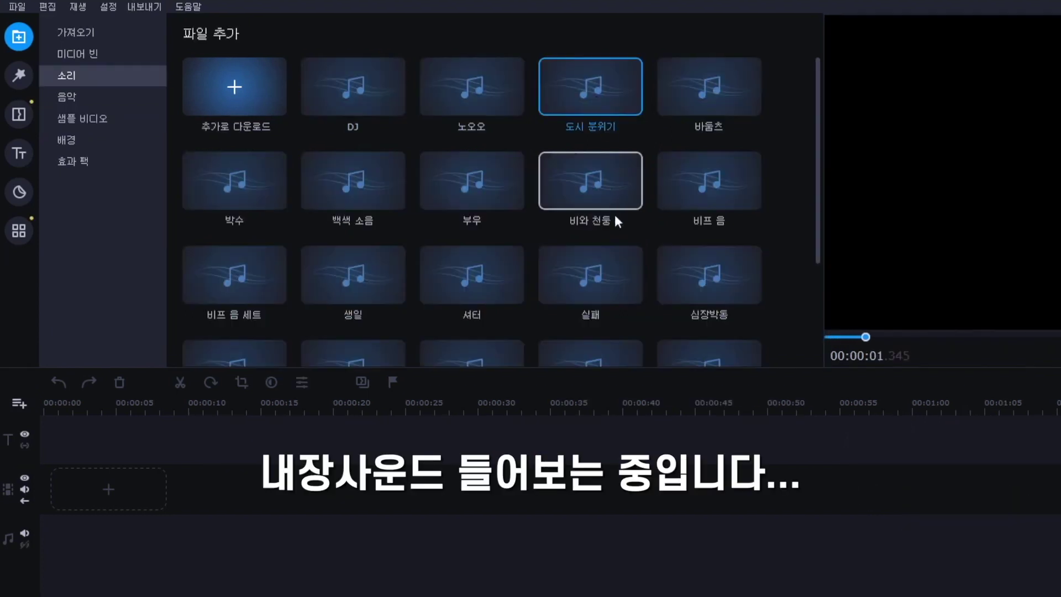
Step: Preview several built-in sound effects, including 키보드 and 도시 분위기
scroll(616, 218, "down", 3)
left_click(601, 302)
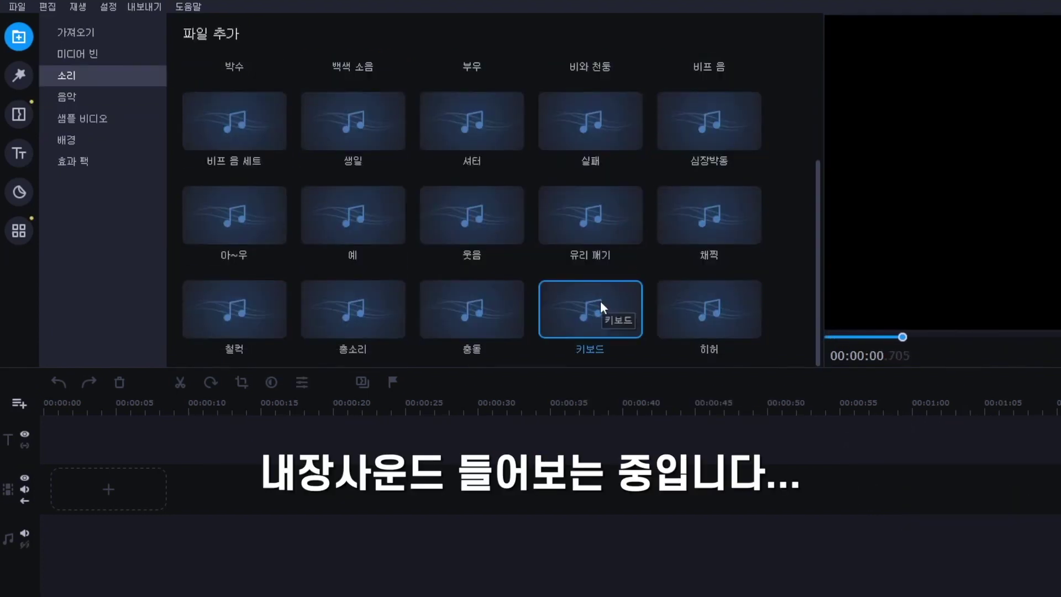
left_click(90, 95)
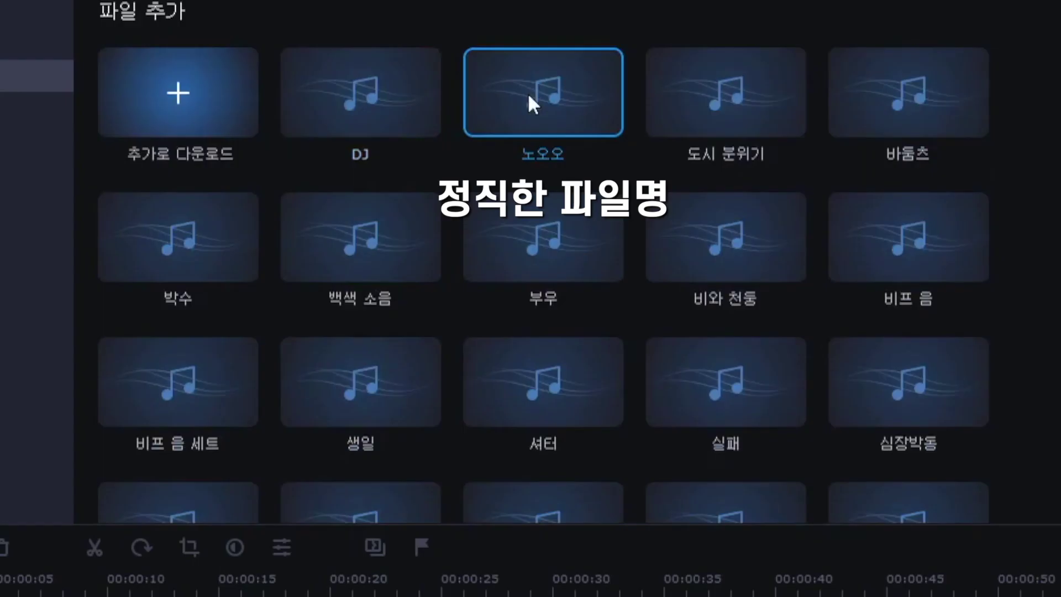
left_click(733, 105)
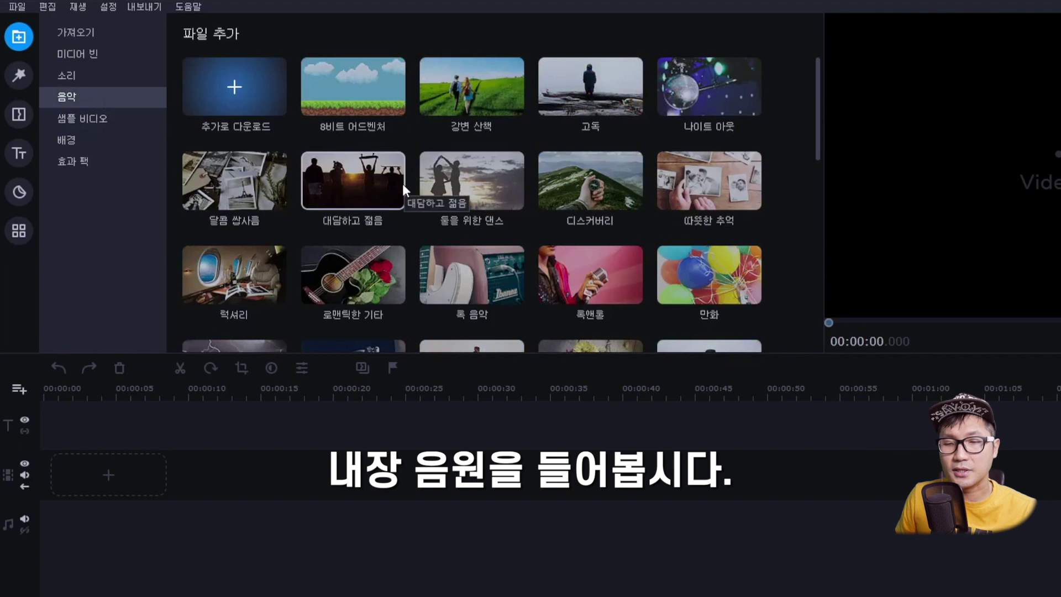
Step: Preview the built-in music tracks 8비트 어드벤처, 강변 산책, 대담하고 젊음, 둘을 위한 댄스 and 만화
left_click(357, 95)
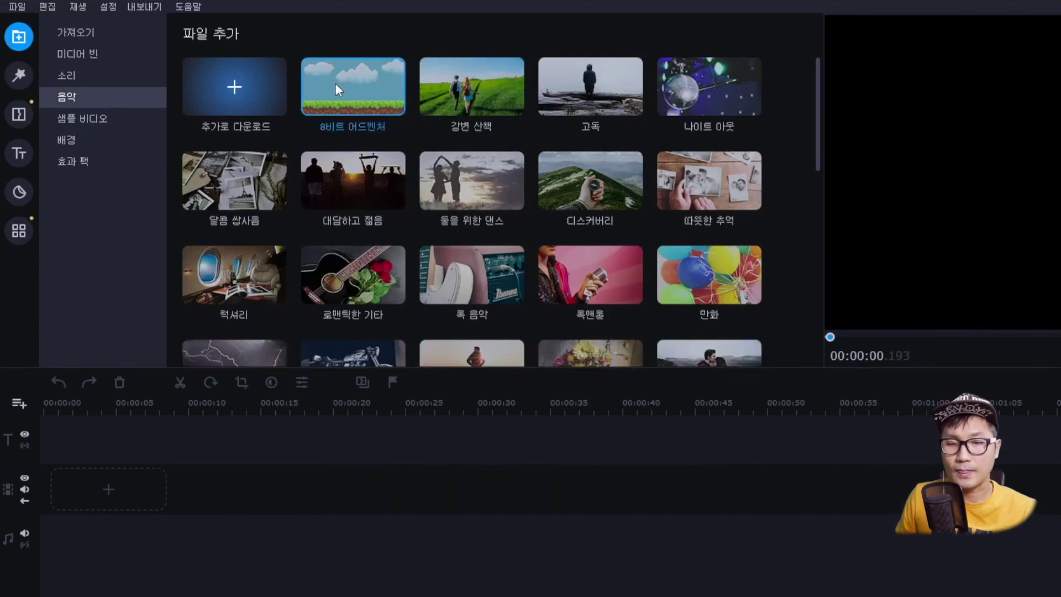
left_click(469, 94)
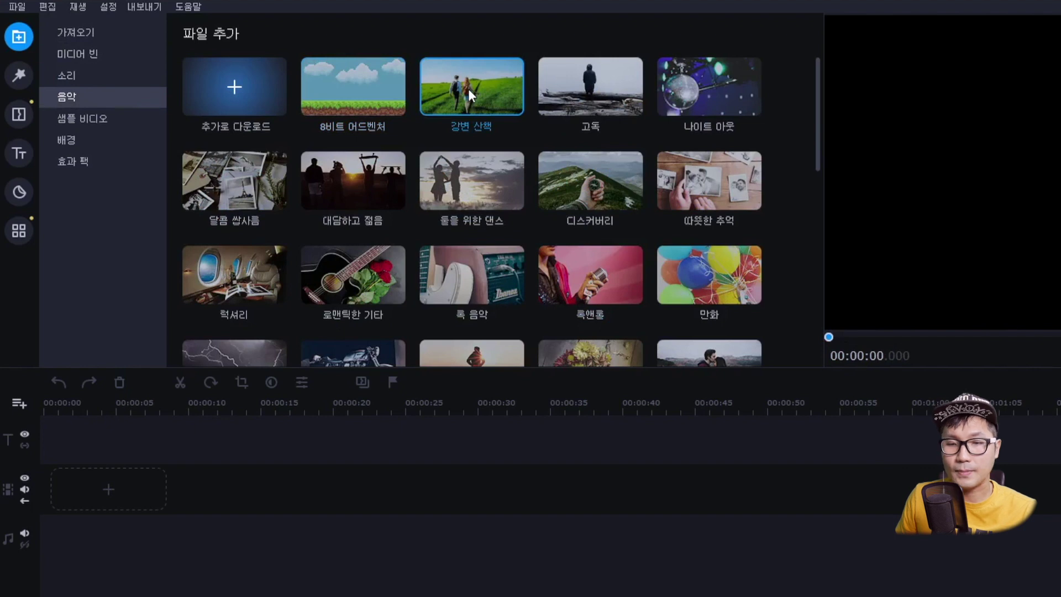
scroll(350, 142, "down", 1)
left_click(351, 142)
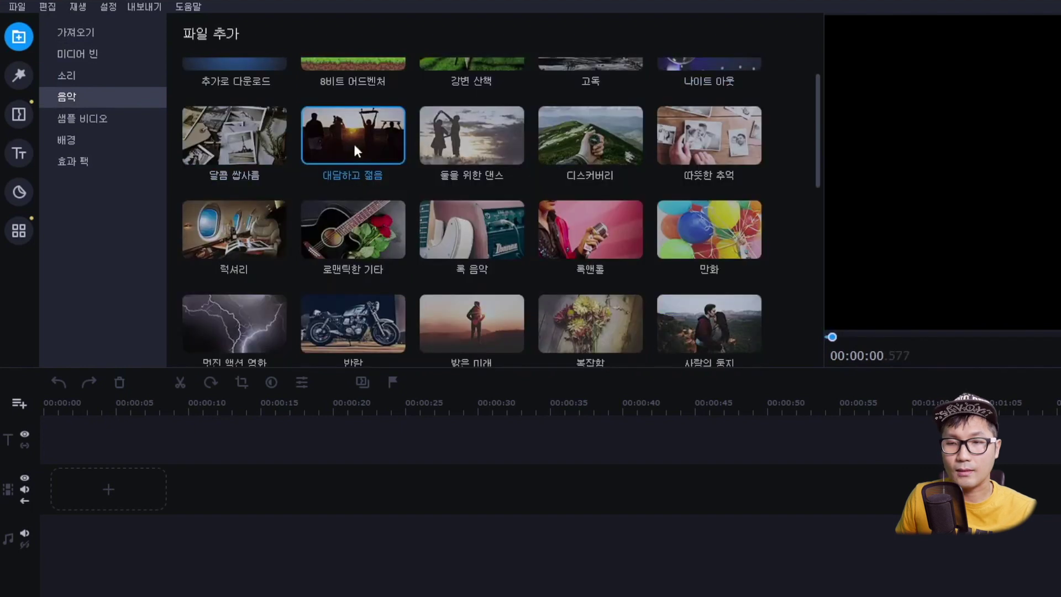
left_click(475, 138)
scroll(720, 157, "down", 2)
left_click(720, 157)
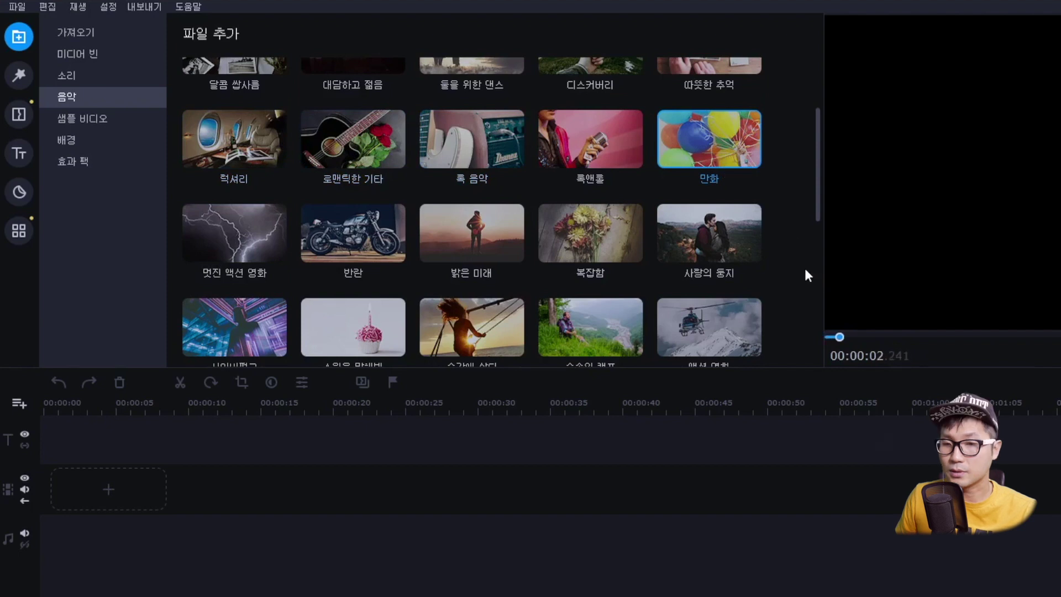
Step: Preview the music tracks below 만화 one after another, down to 즐거운 집
scroll(806, 271, "down", 1)
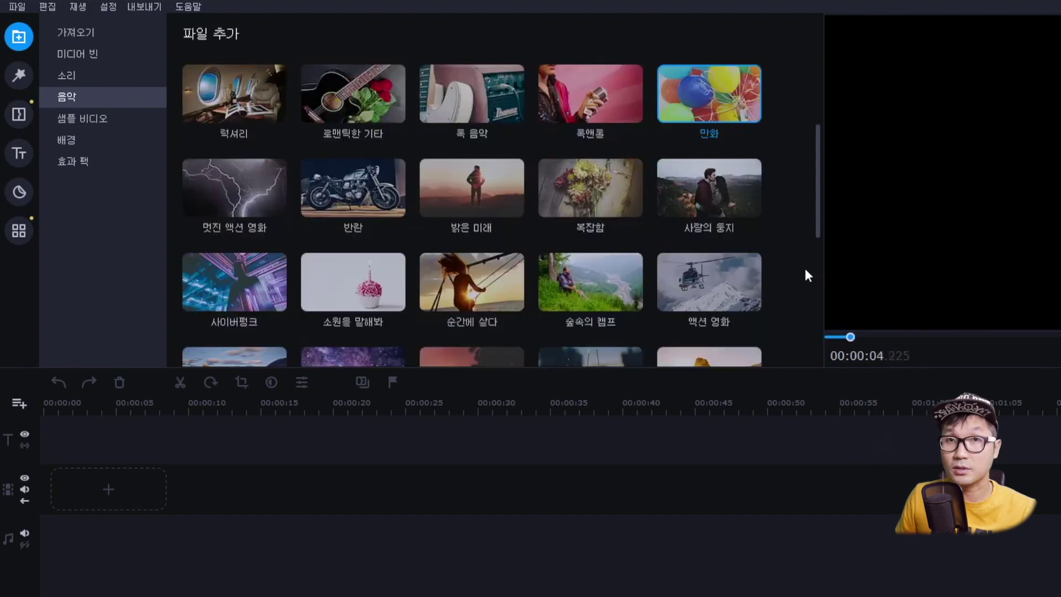
scroll(805, 267, "down", 1)
key("Down")
key("Down")
key("Down")
key("Down")
key("Down")
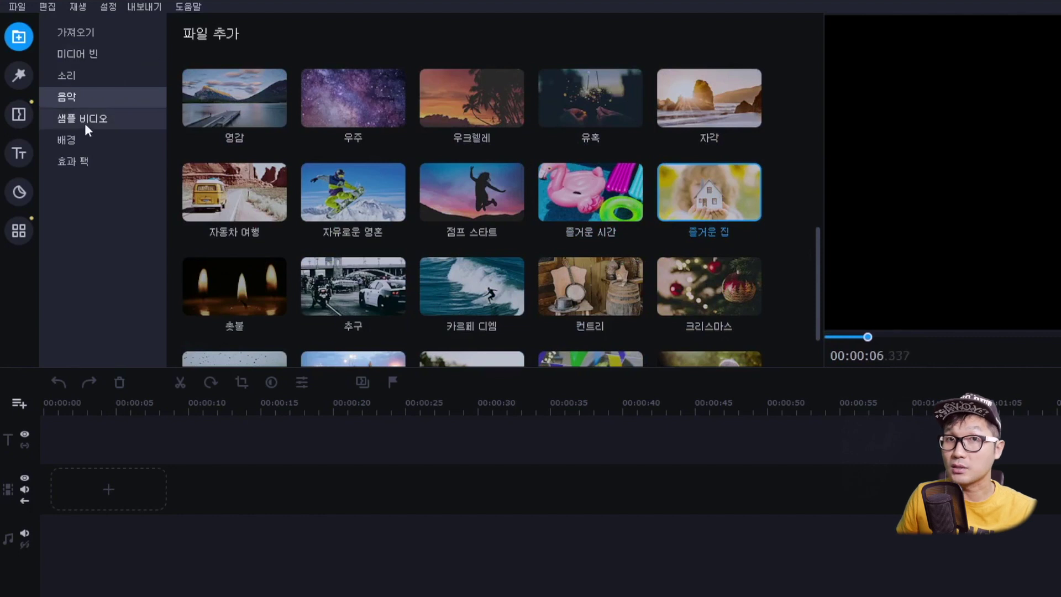
Step: Open the Movavi Effects Store from the additional download option and browse the effect sets and bundles on offer
left_click(84, 123)
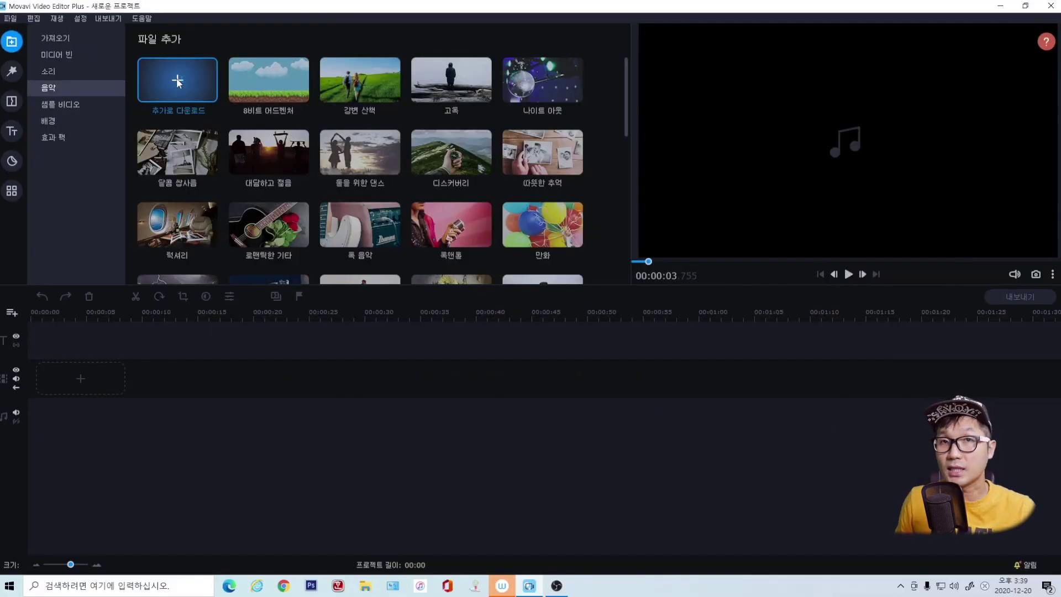
left_click(177, 81)
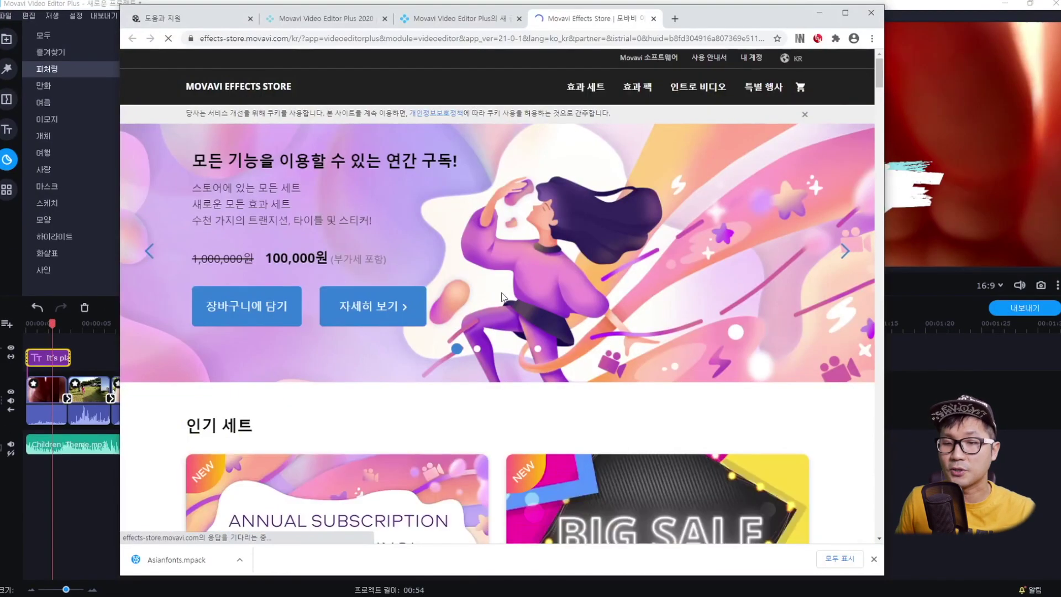
scroll(501, 297, "down", 15)
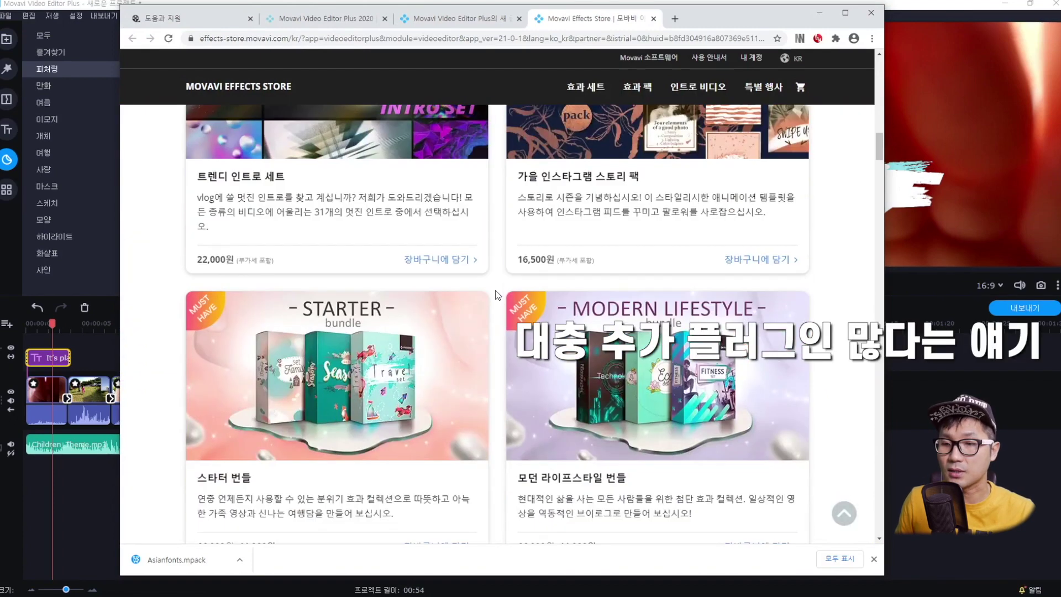
scroll(496, 295, "down", 15)
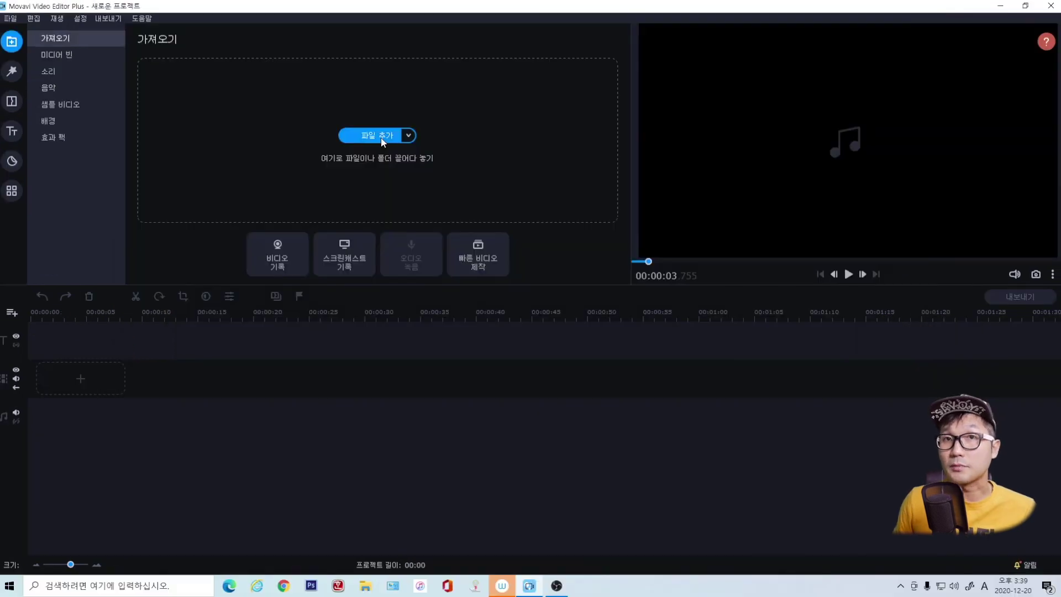
Step: Import all the MP4 clips from the Movavi Review folder into the media bin
left_click(381, 136)
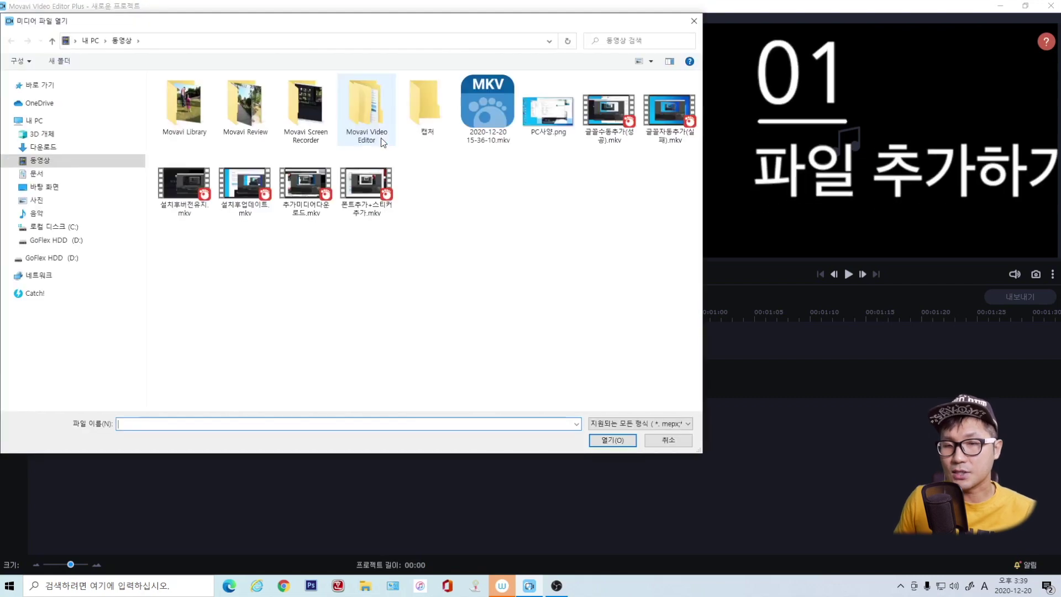
double_click(245, 108)
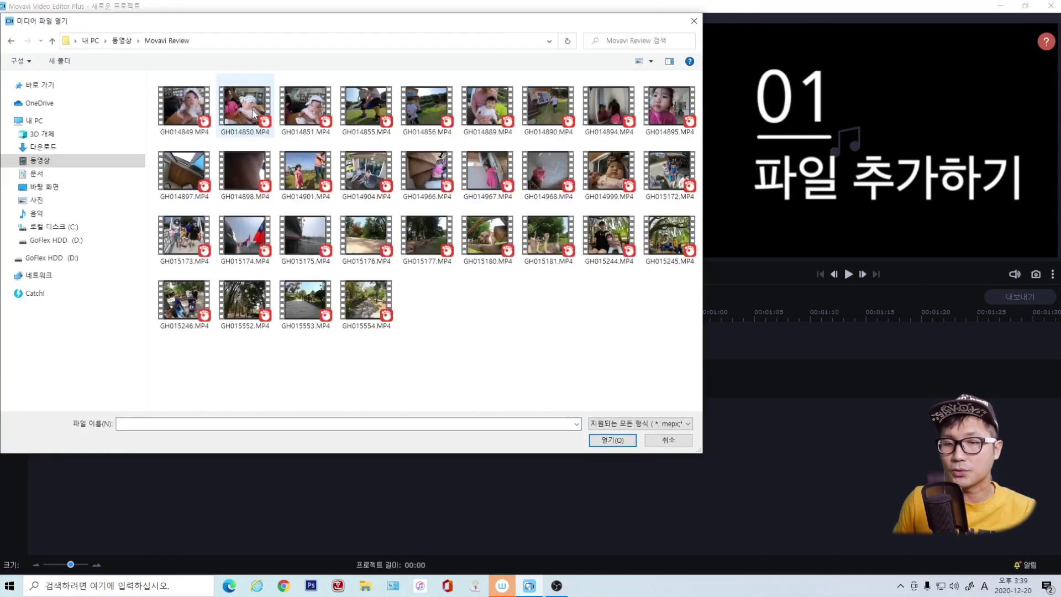
left_click_drag(649, 274, 157, 76)
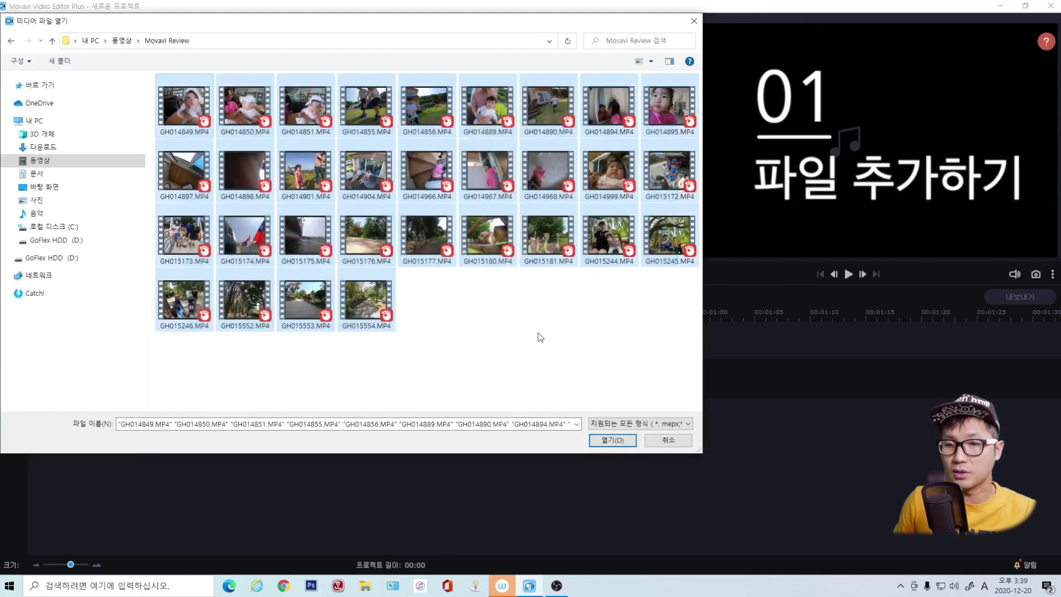
left_click(612, 441)
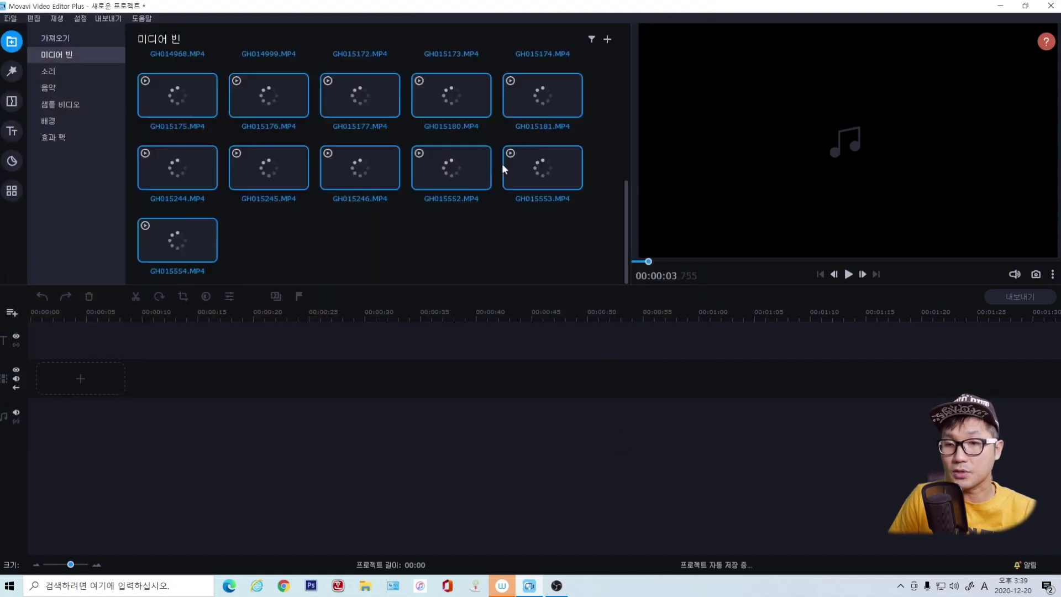
Step: Preview the clip GH015180.MP4 from the media bin in the player
scroll(452, 196, "down", 2)
left_click(437, 136)
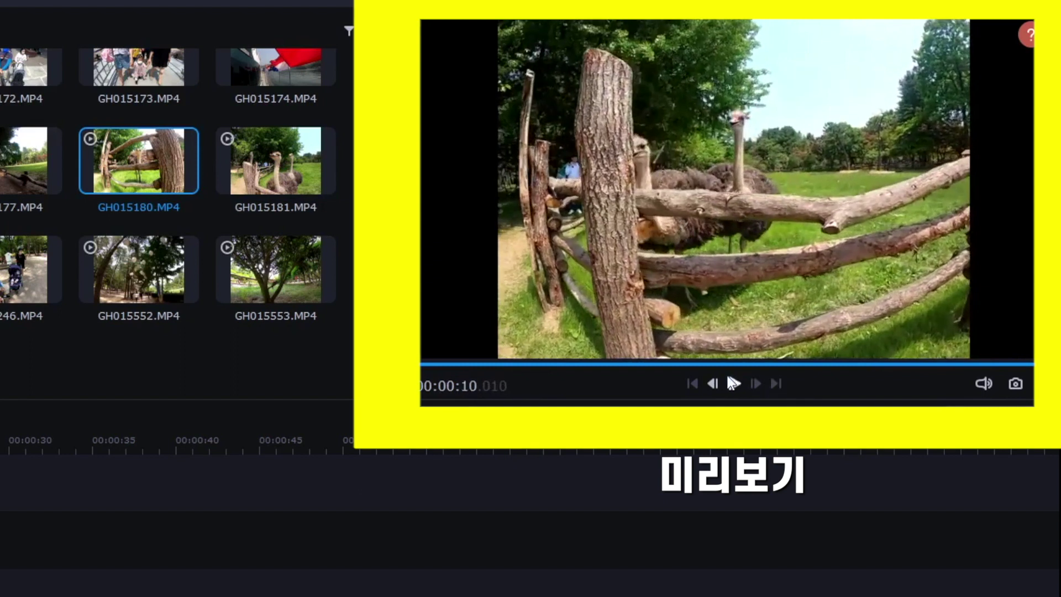
left_click(734, 383)
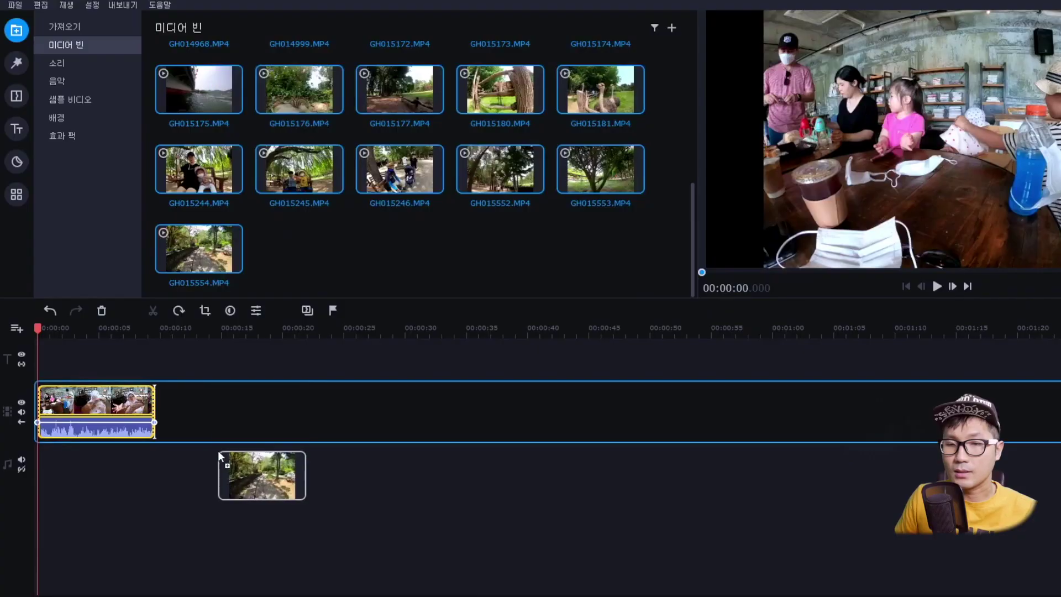
Step: Place all the imported clips on the video track after the first clip, and delete the duplicate clip in second position
left_click_drag(218, 449, 208, 394)
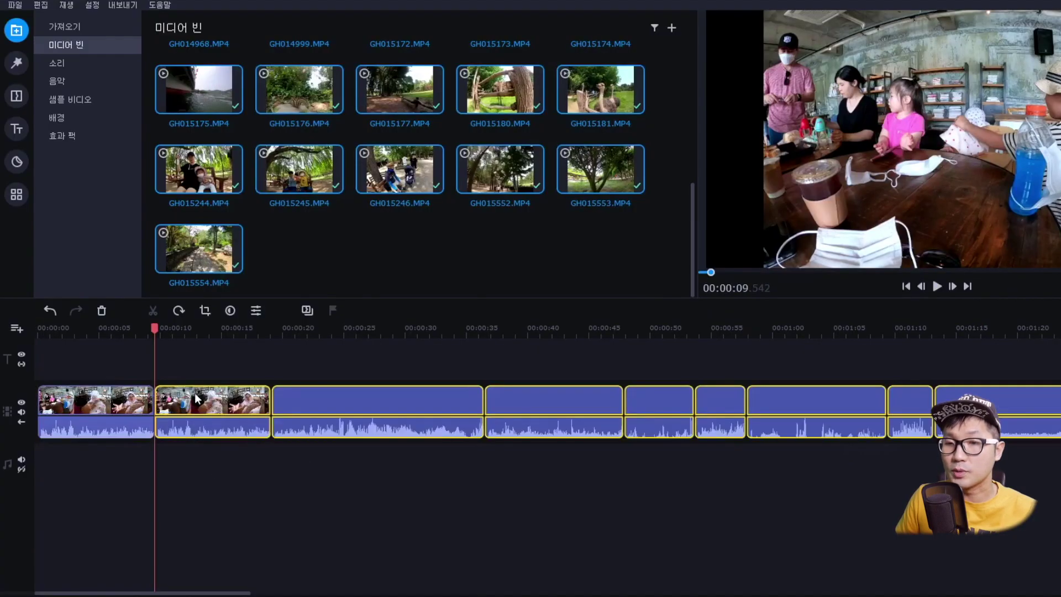
left_click(214, 405)
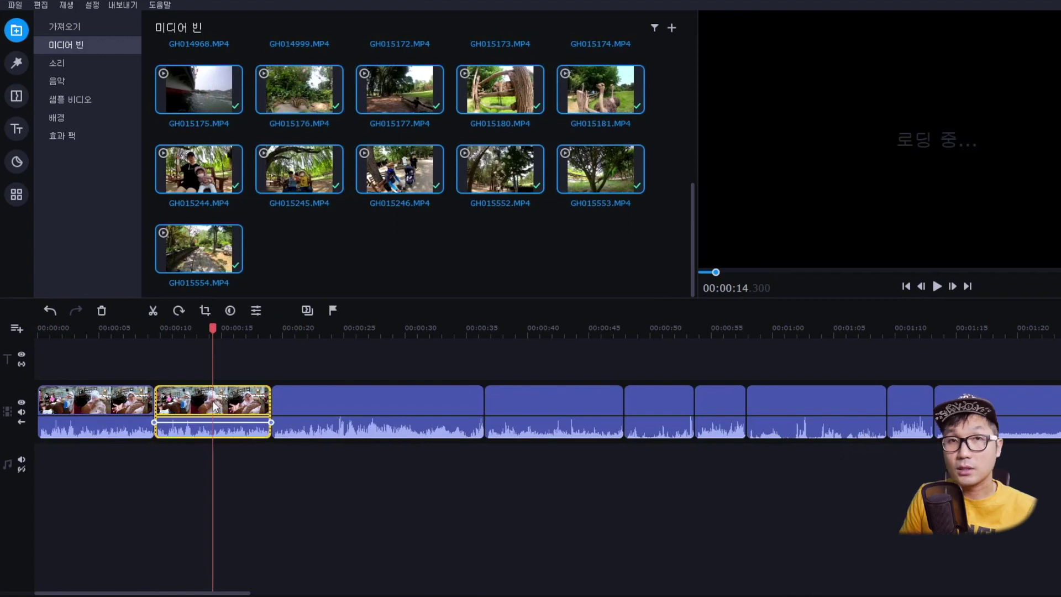
key("Delete")
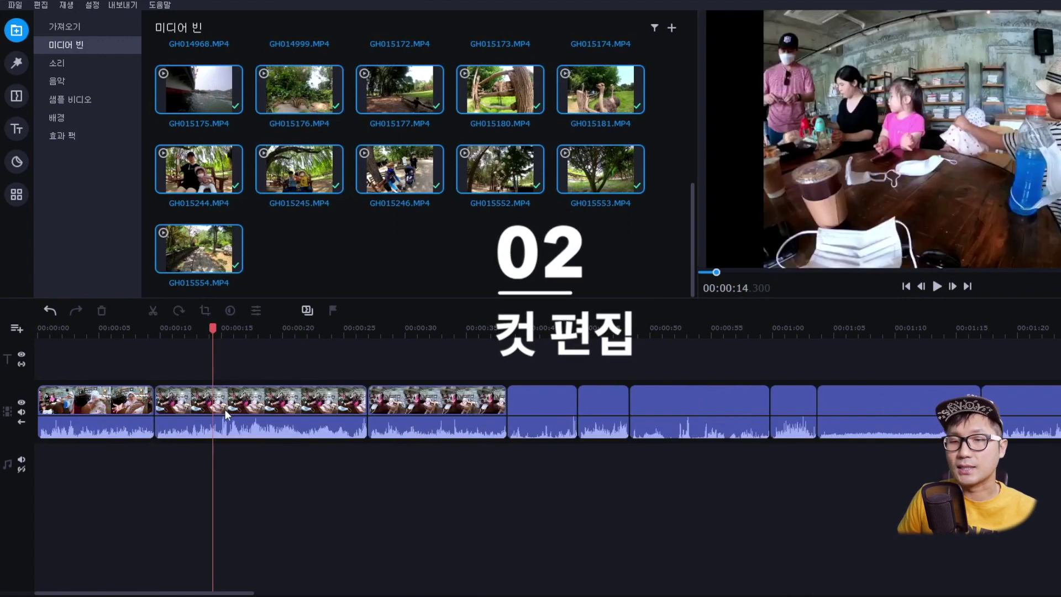
Step: Split the GH014850.MP4 clip on the timeline at 00:00:18.500
double_click(262, 405)
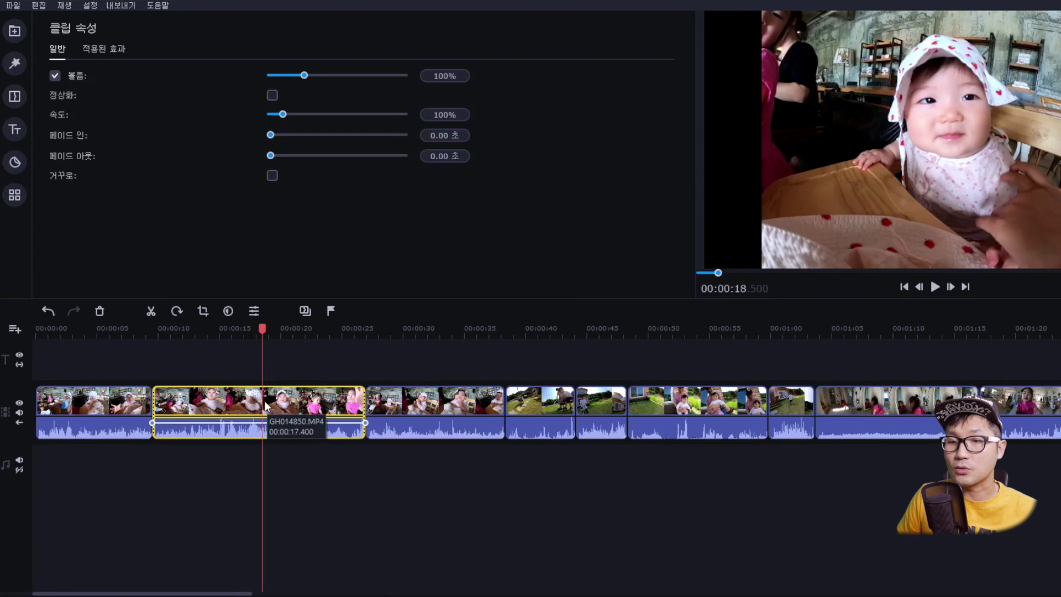
right_click(265, 404)
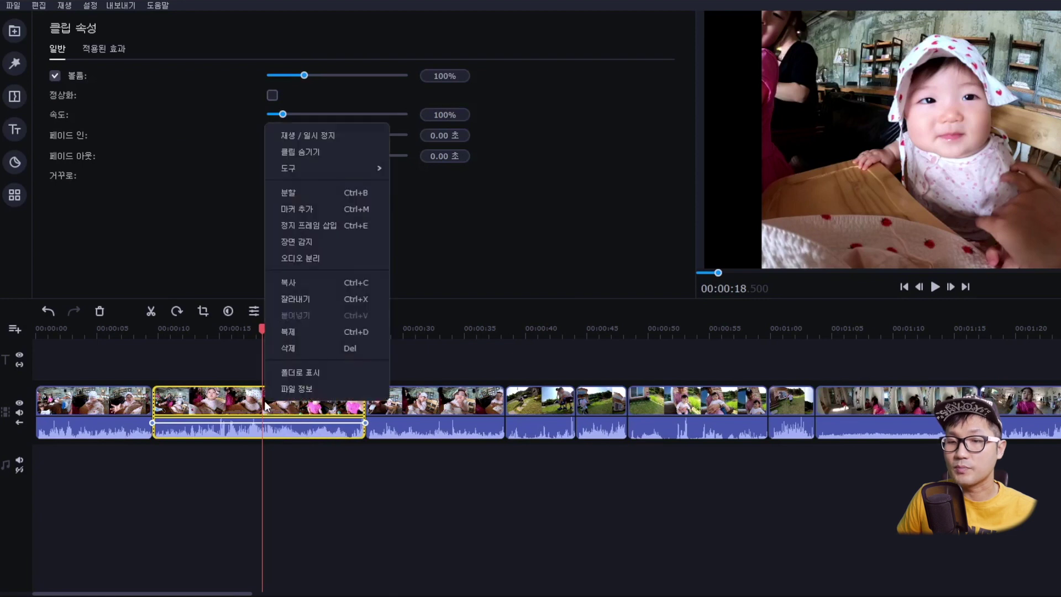
left_click(329, 189)
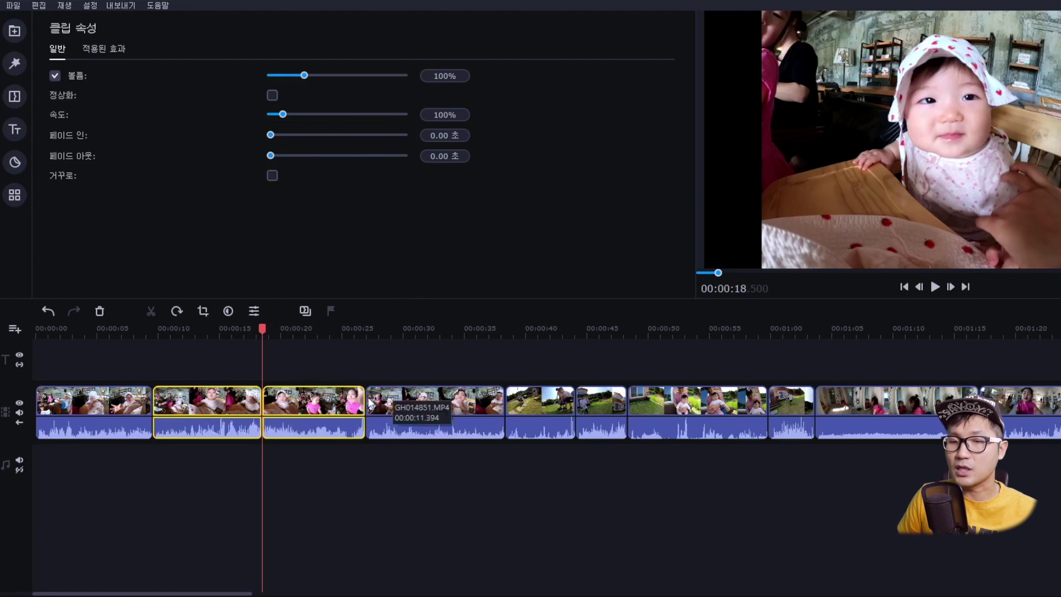
Step: Trim the start of the GH014851.MP4 clip so it lasts about 8 seconds, and increase its fade-in in the clip properties
left_click(369, 403)
left_click_drag(367, 403, 403, 401)
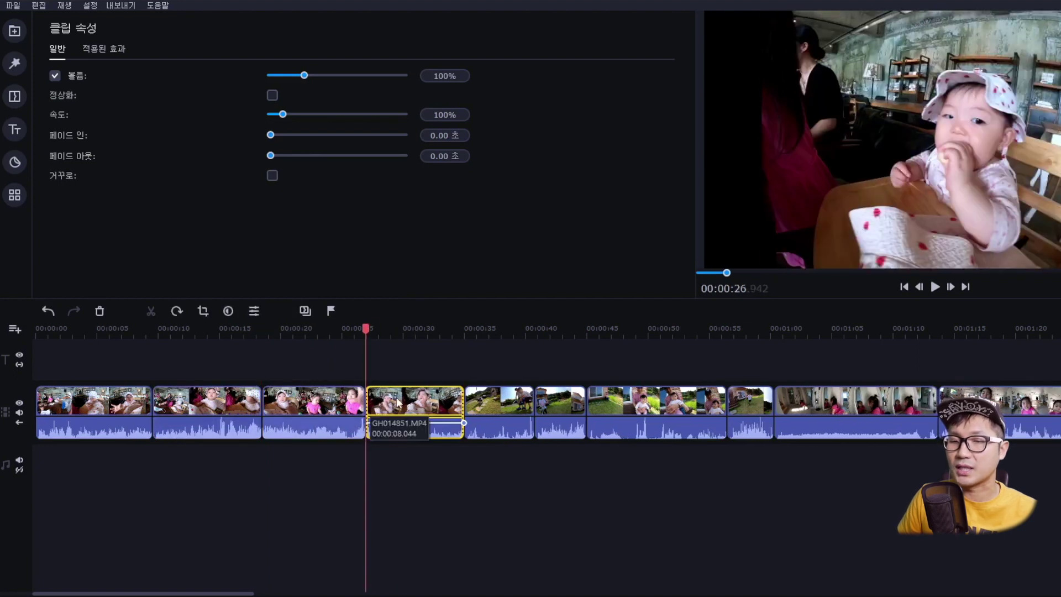
double_click(394, 402)
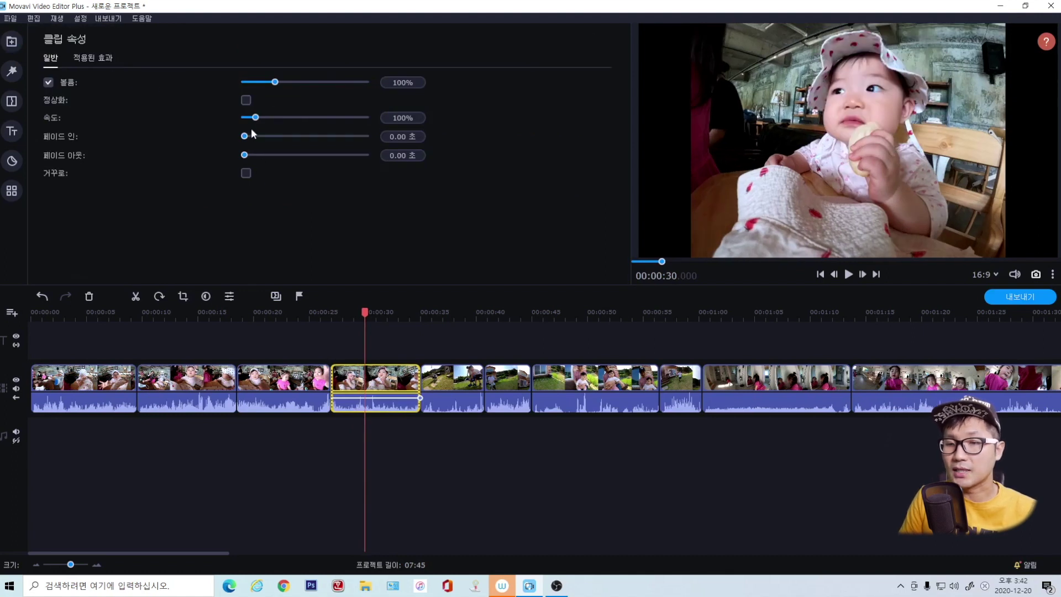
left_click_drag(244, 136, 270, 138)
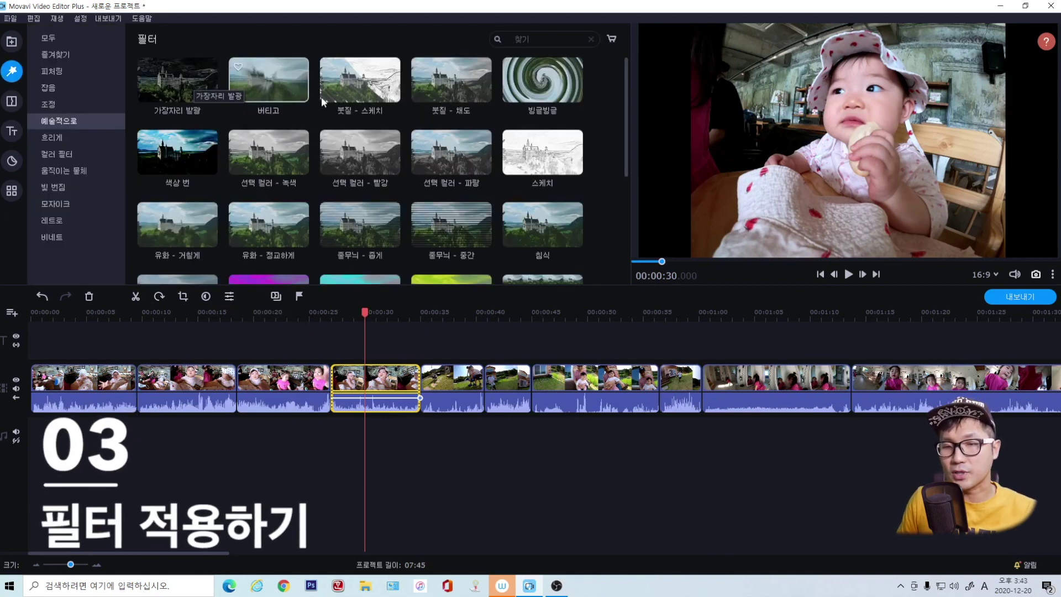
Step: Browse the complete filter collection and the featured stickers
scroll(589, 201, "down", 2)
left_click(49, 37)
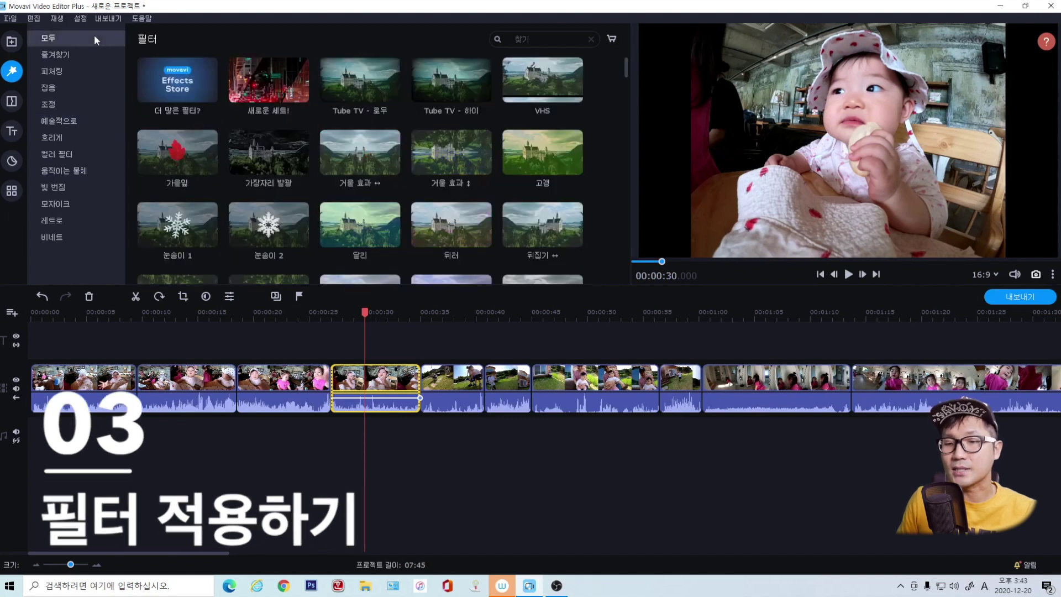
scroll(413, 156, "down", 2)
scroll(413, 156, "down", 6)
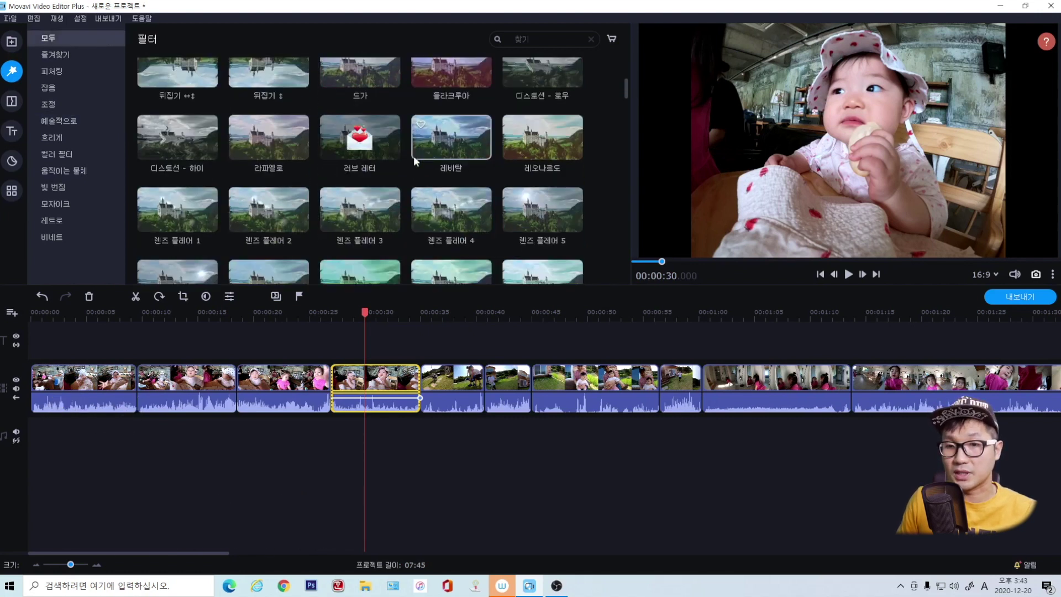
scroll(414, 155, "down", 1)
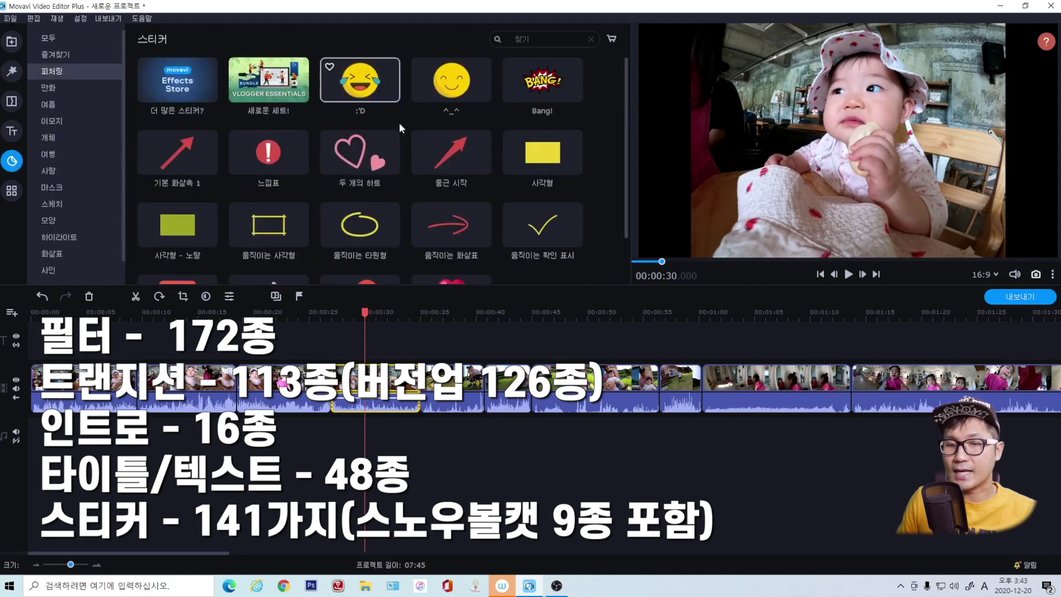
scroll(399, 121, "down", 1)
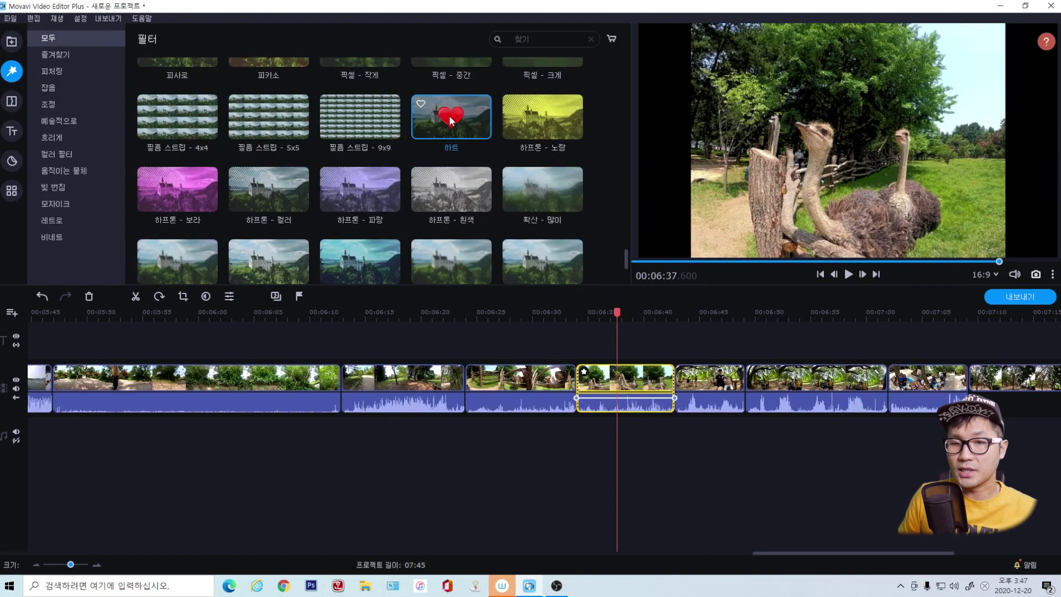
Step: Add the 하트 filter to the ostrich clip, play it from about 00:06:35, and open its applied effects
left_click_drag(451, 117, 615, 386)
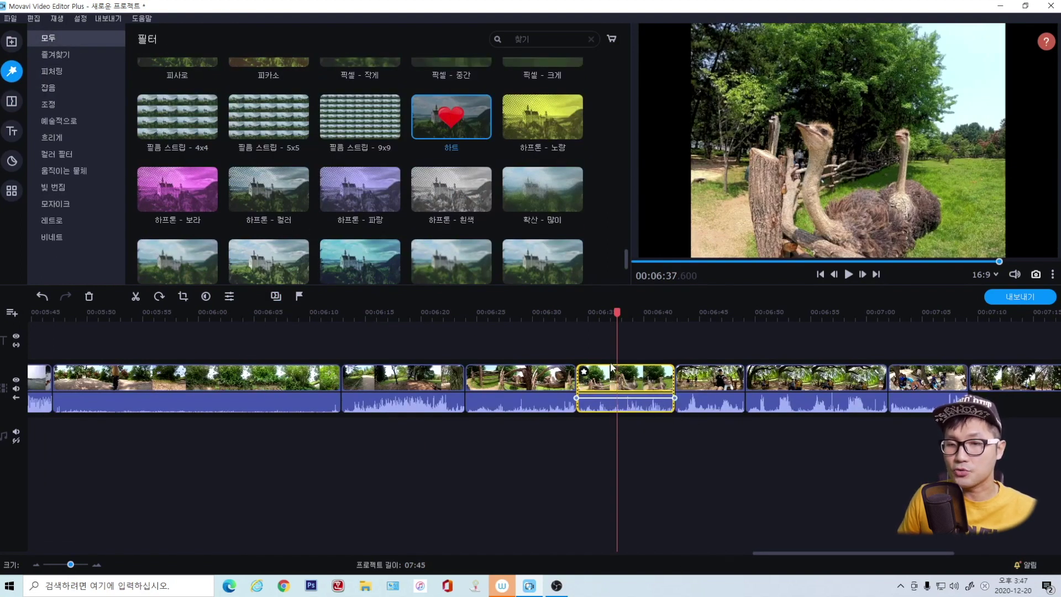
left_click(592, 313)
key("space")
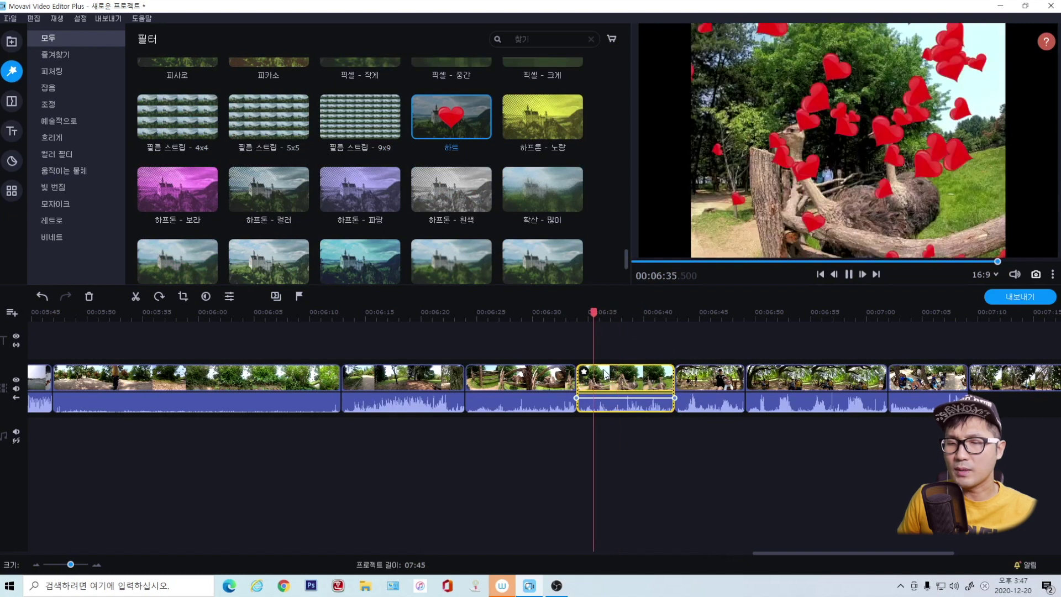
mouse_move(585, 374)
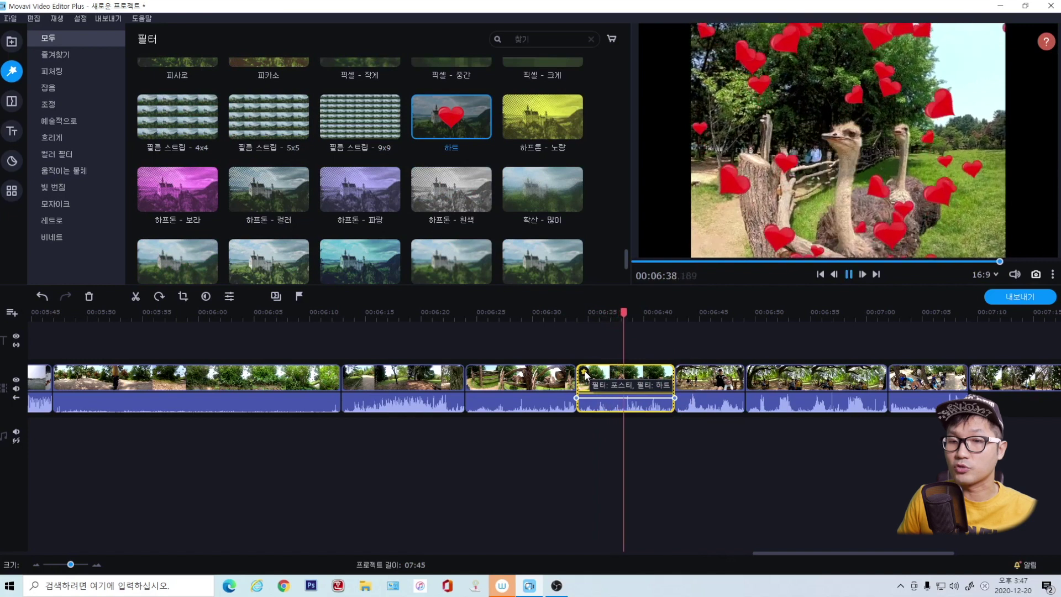
left_click(585, 373)
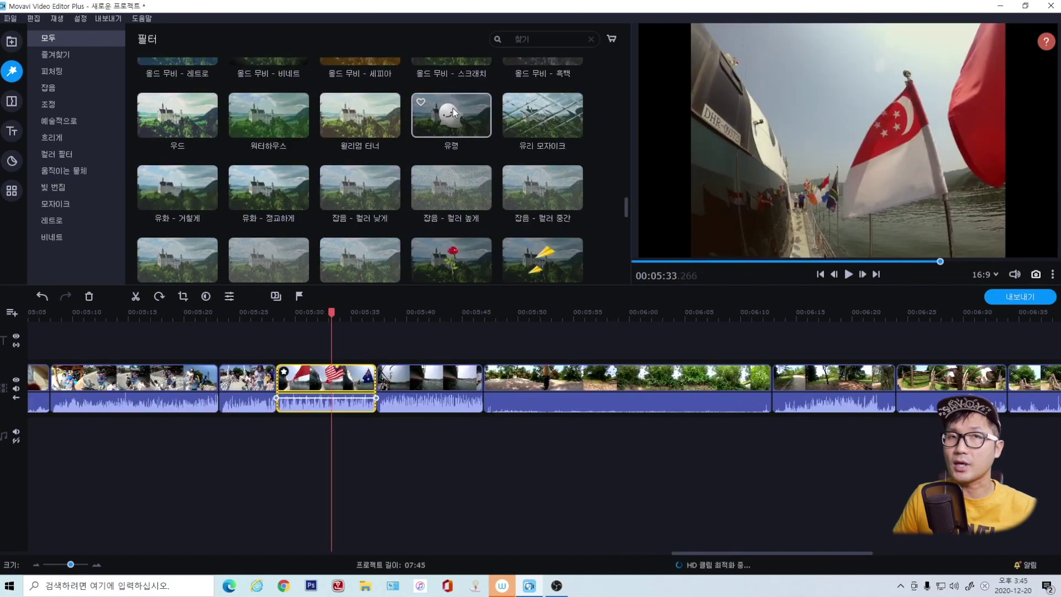
Step: Add the 유령 filter to the flag clip at 00:05:33 and play it from near the clip's start
left_click_drag(453, 108, 308, 380)
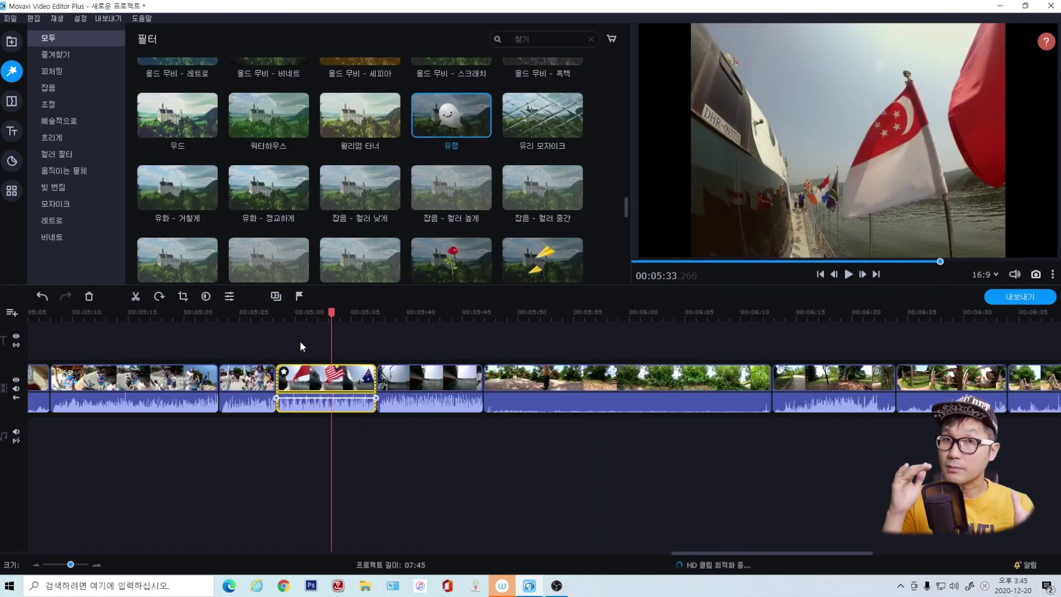
left_click(298, 313)
key("space")
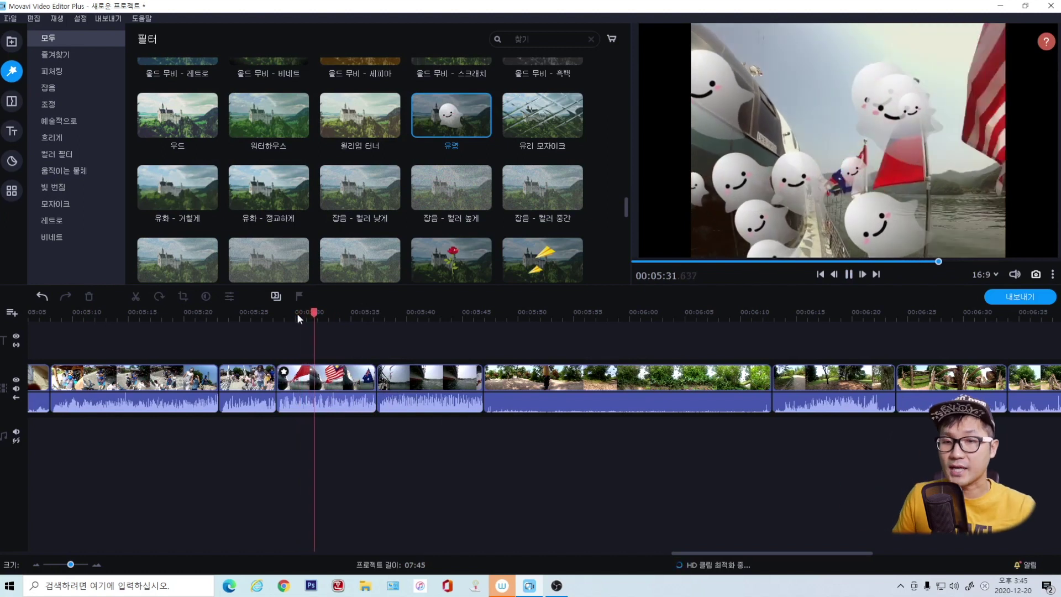
scroll(495, 245, "down", 1)
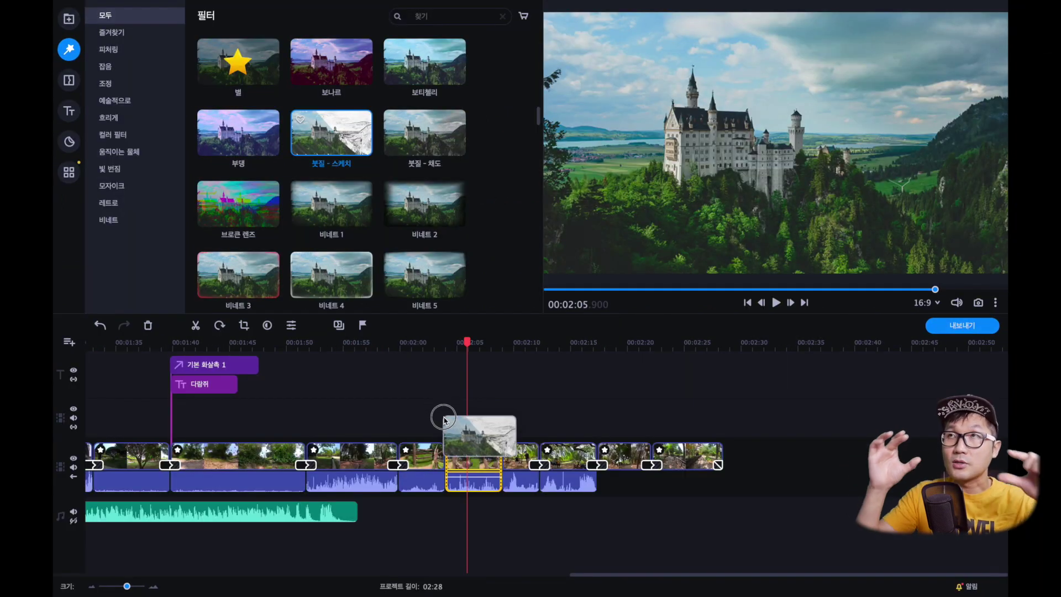
Step: Add the 붓질 - 스케치 filter to the clip at 00:02:04 and play it from its start
left_click_drag(475, 436, 463, 454)
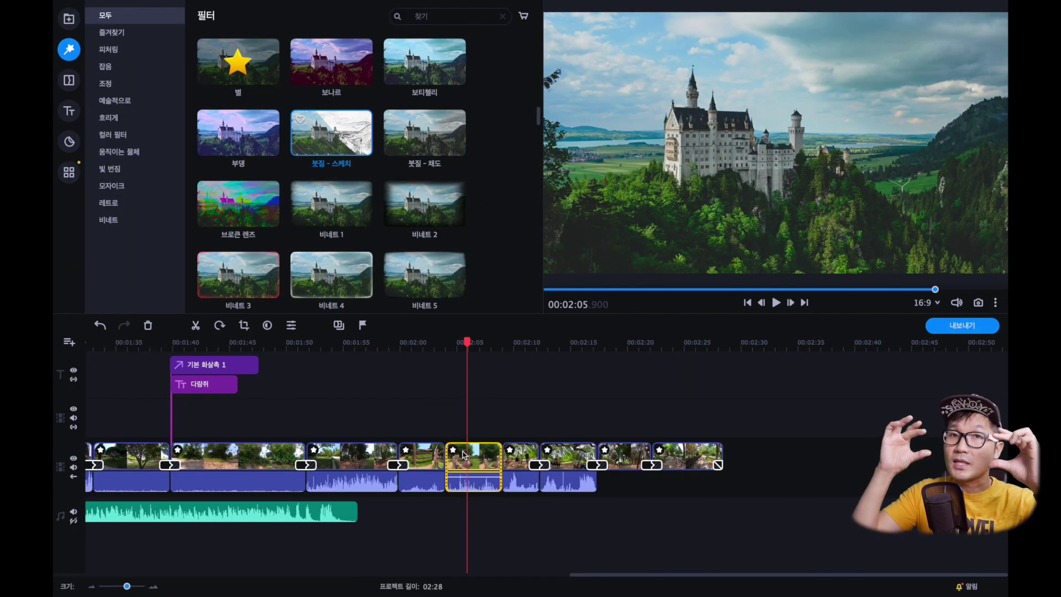
left_click(447, 344)
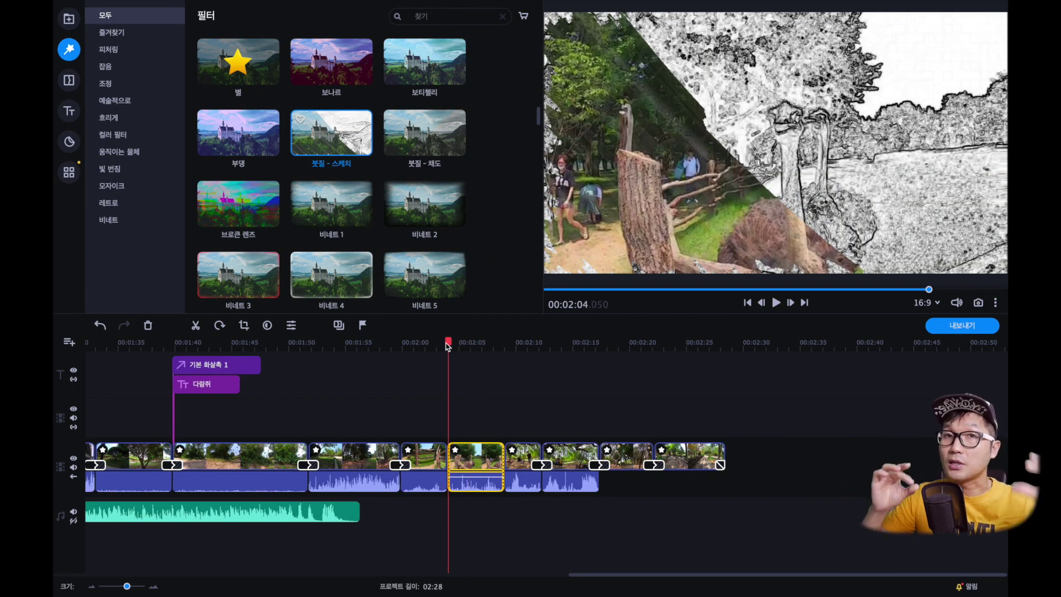
key("space")
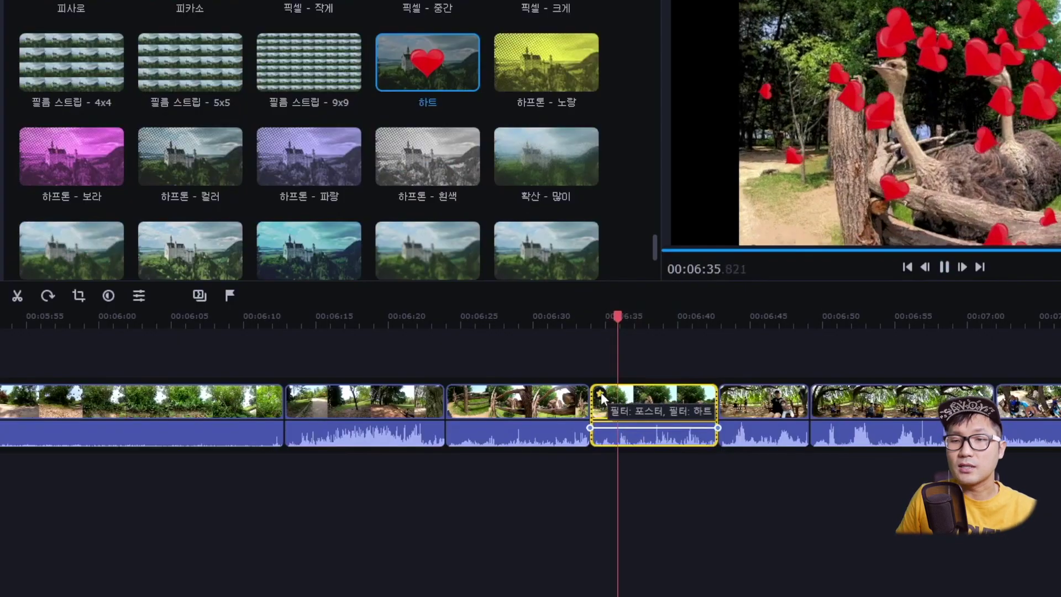
Step: Open the ostrich clip's applied effects and lower the 하트 filter's intensity to about 77%
left_click(600, 393)
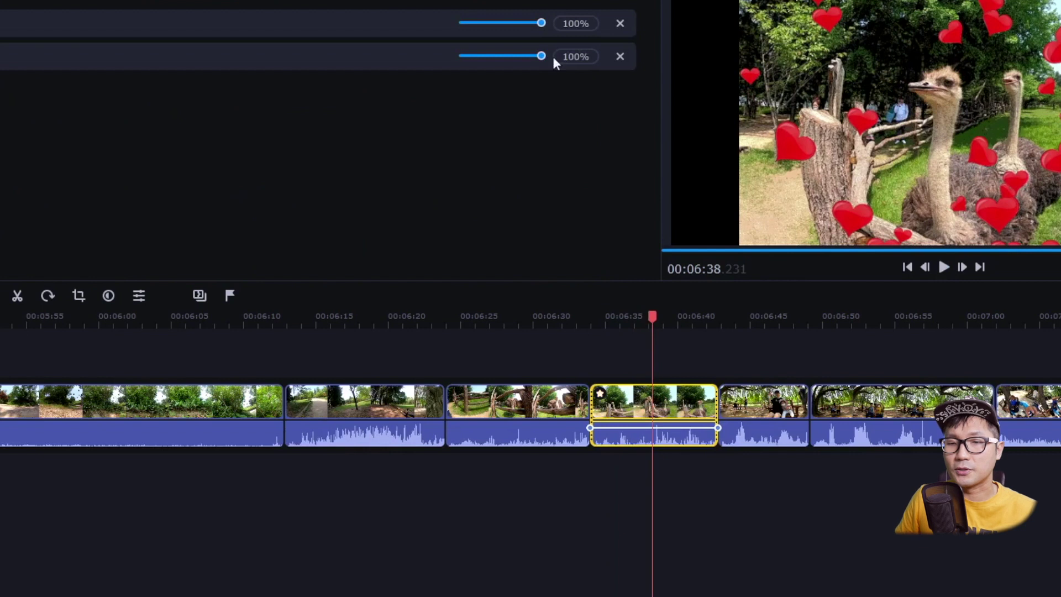
left_click_drag(540, 55, 500, 56)
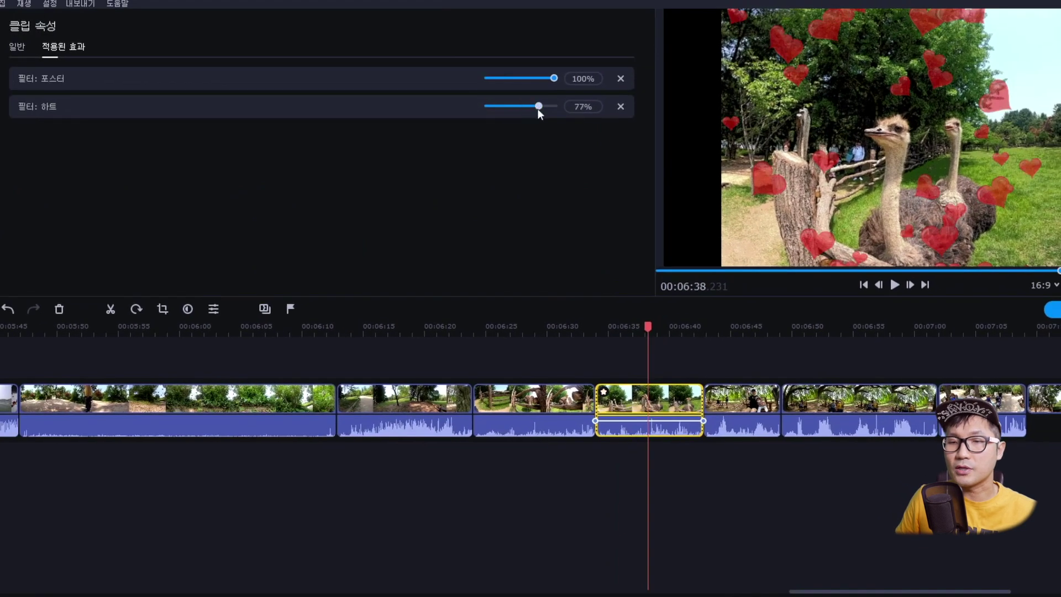
Step: Remove the 하트 and 포스터 filters from the ostrich clip and apply the 팝 아트 - 4 타일 filter instead
left_click(620, 107)
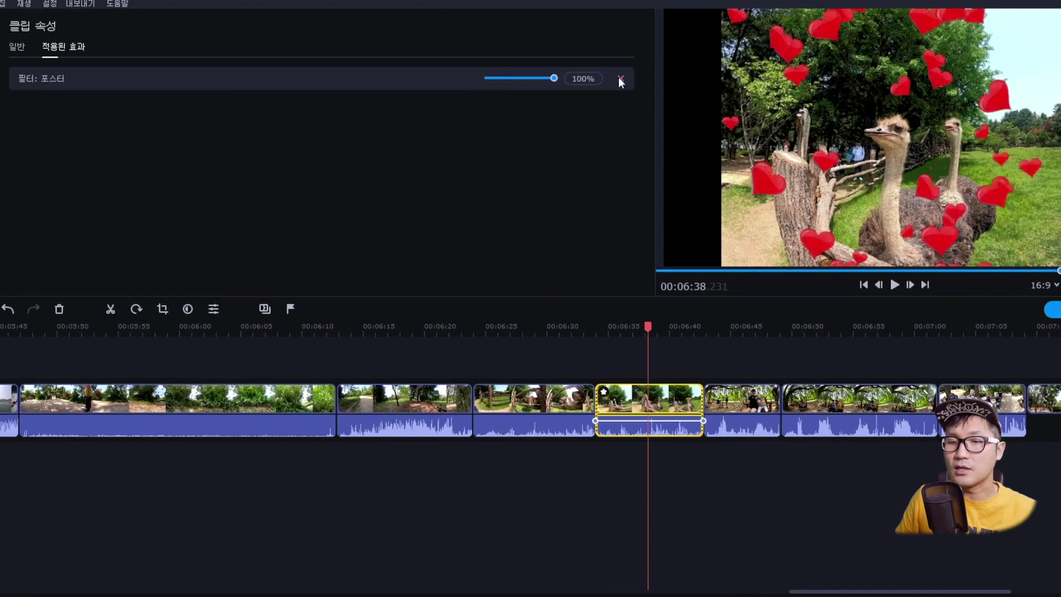
left_click(619, 79)
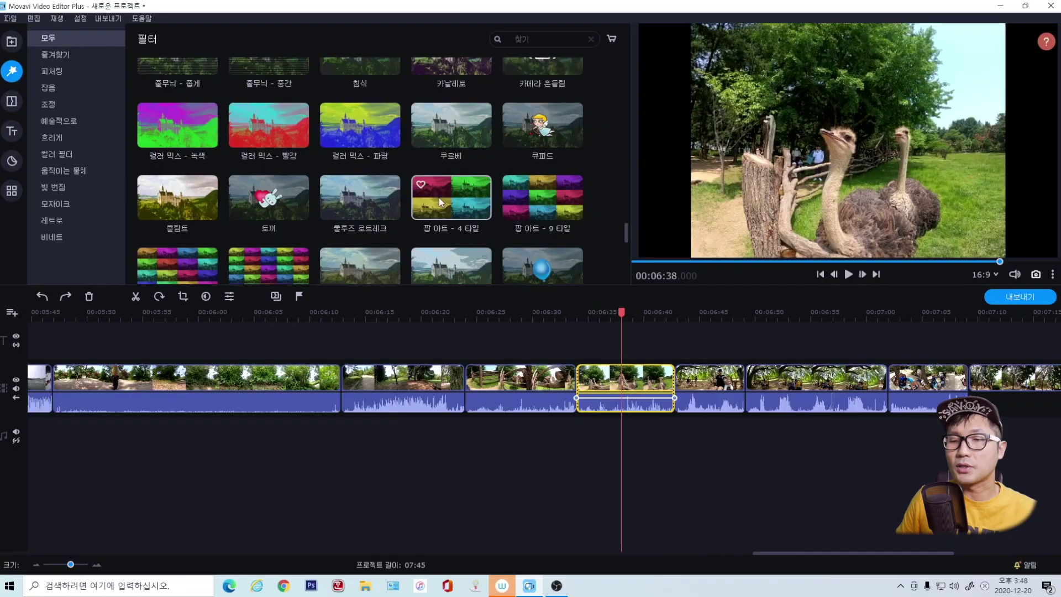
left_click_drag(439, 198, 619, 381)
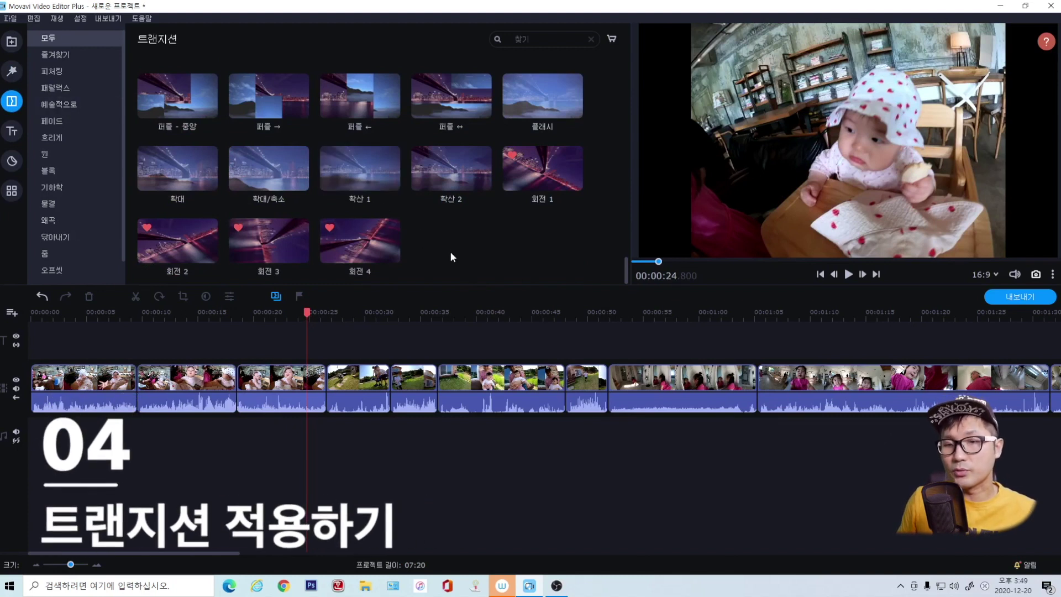
Step: Place the favourite 회전 4 transition between the third and fourth clips and play the transition
scroll(452, 257, "up", 3)
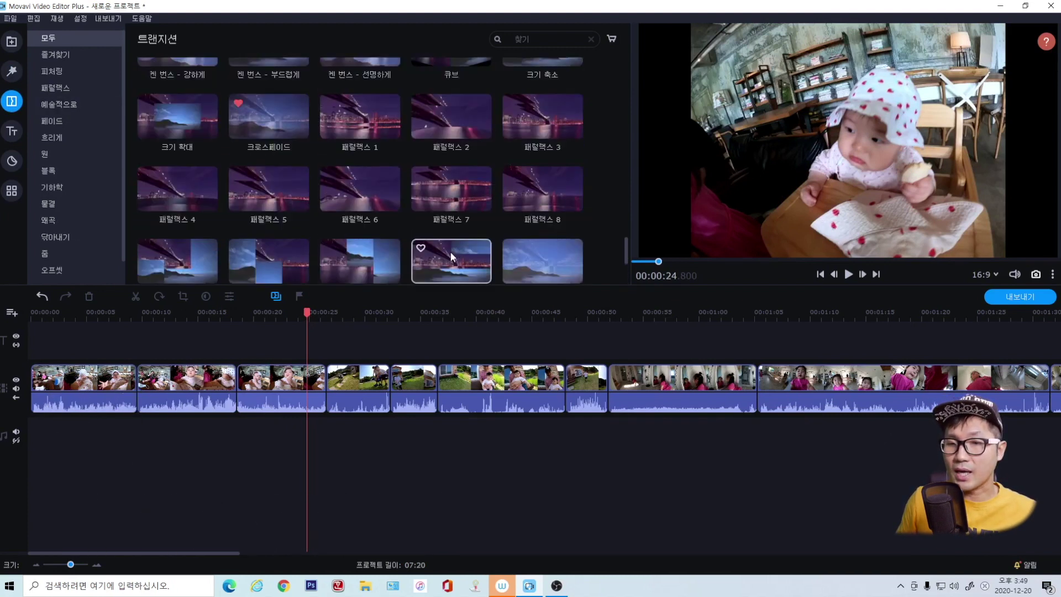
left_click(80, 54)
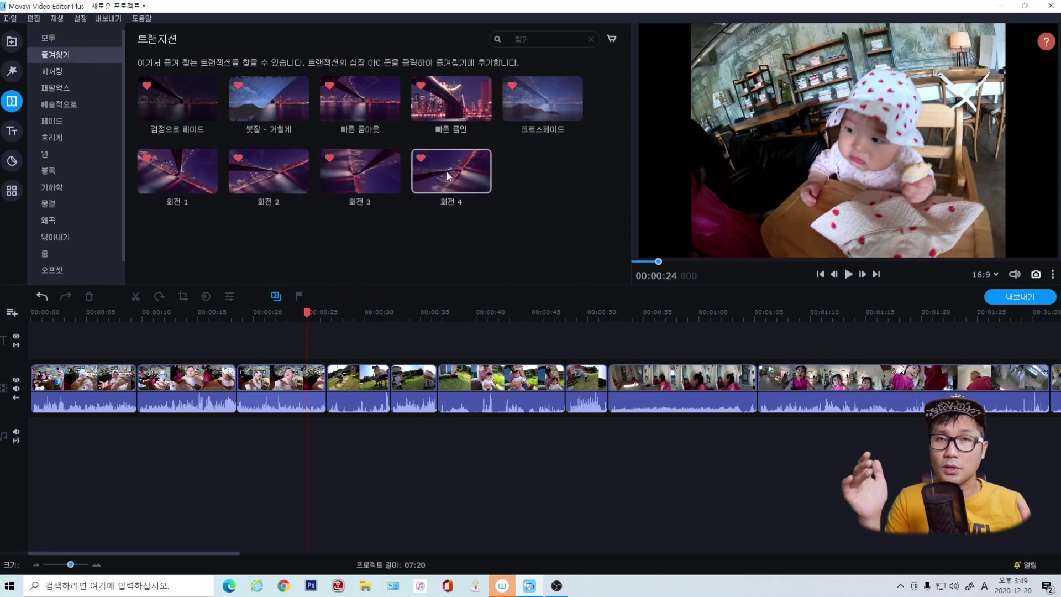
left_click_drag(451, 168, 326, 390)
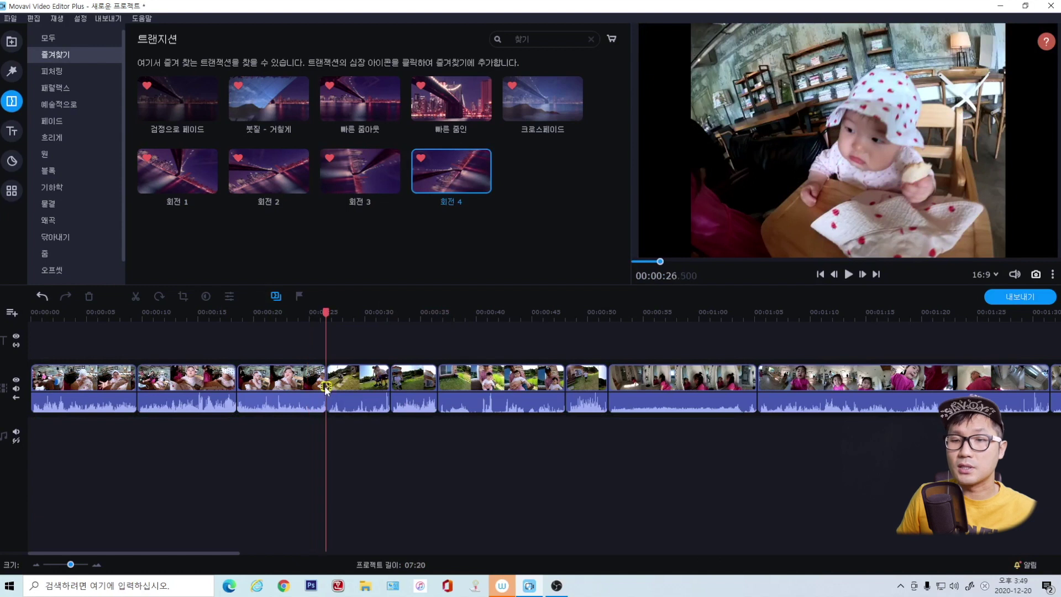
double_click(310, 384)
key("space")
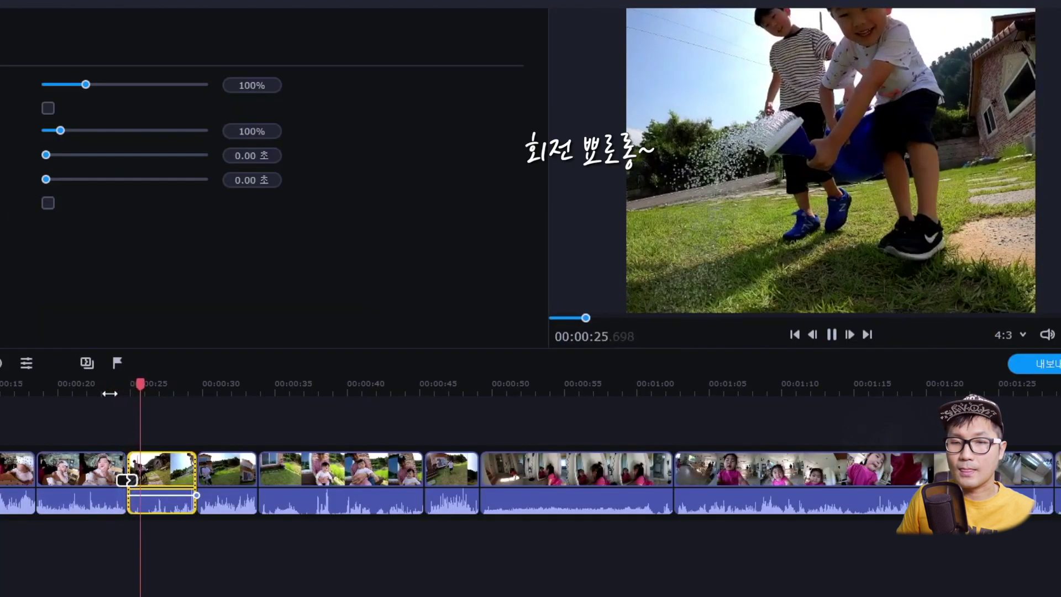
key("space")
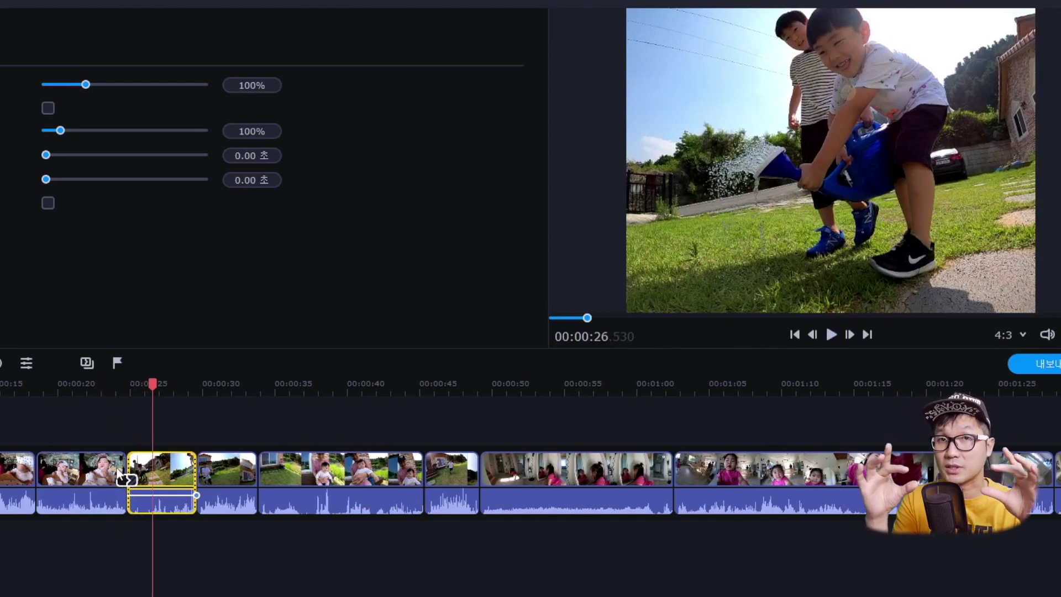
Step: Trim the start of the third clip to leave only a very short piece, and open the adjoining transition's settings
left_click_drag(41, 469, 114, 466)
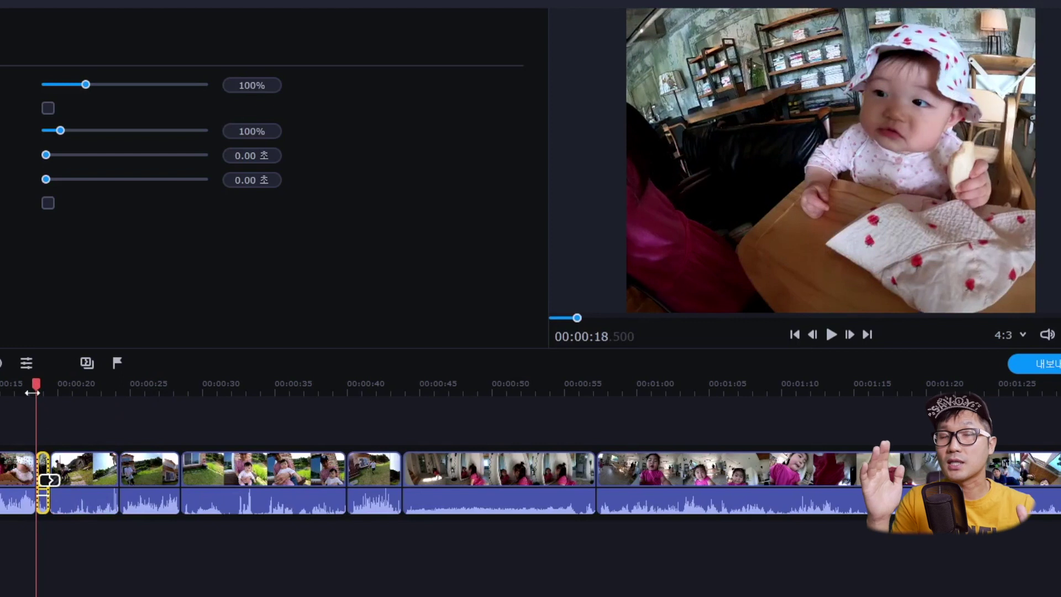
double_click(45, 479)
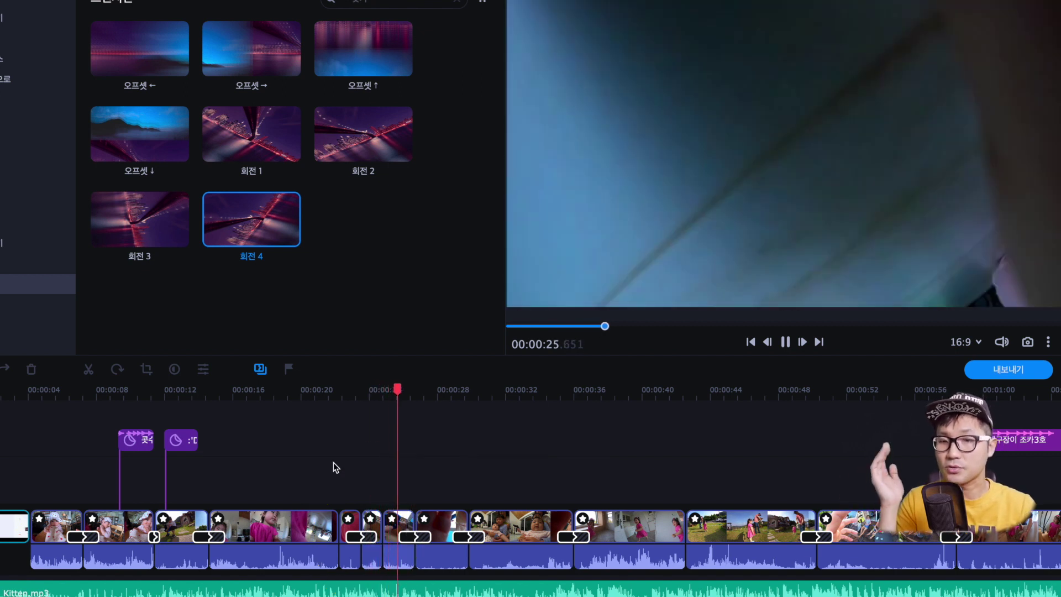
Step: Stop the playback of the 샘플 project's transitions at about 00:00:26
key("space")
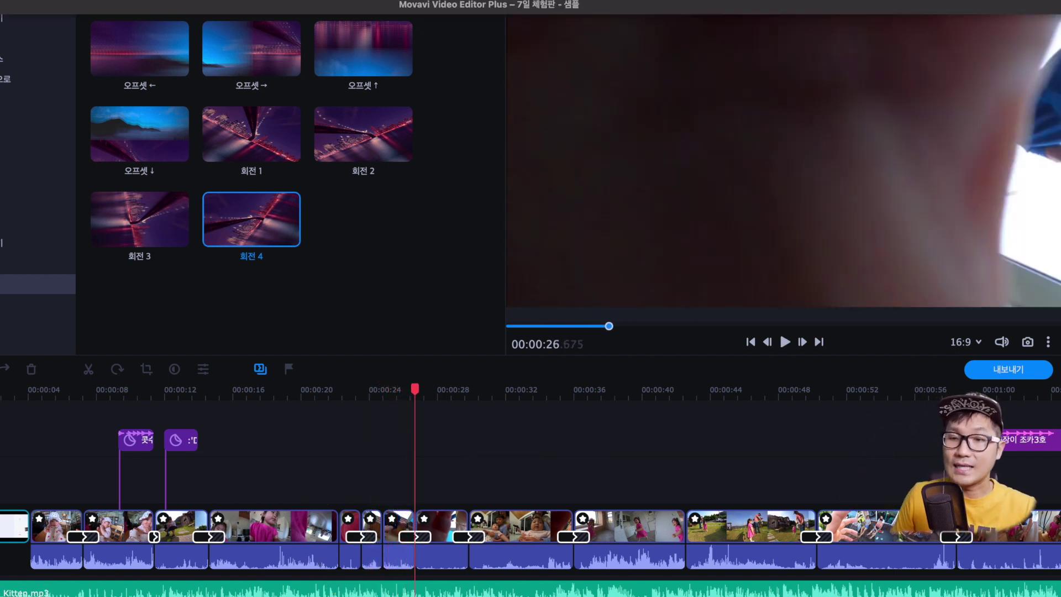
left_click(465, 1)
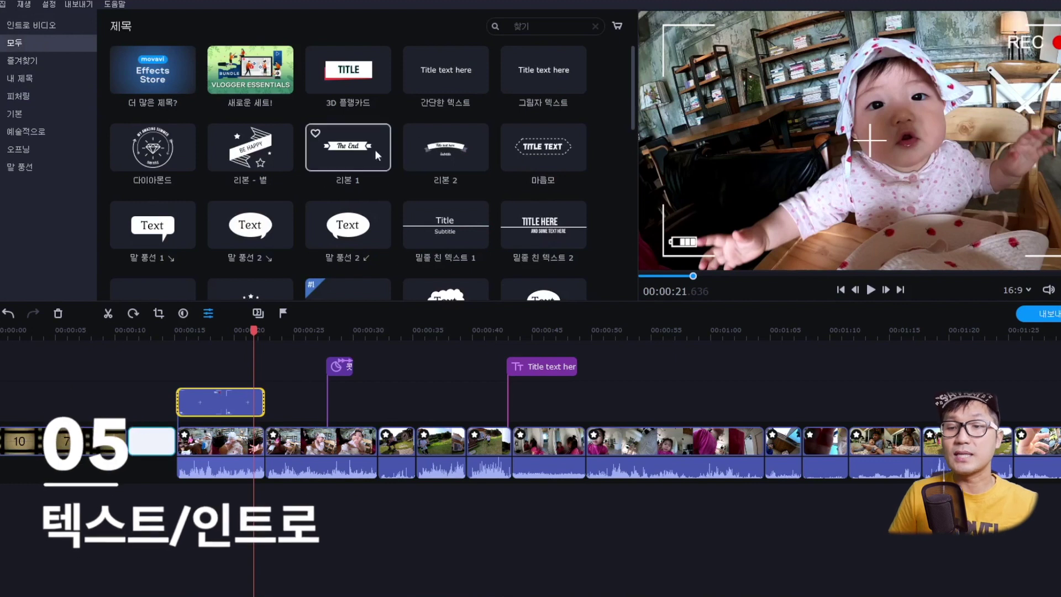
Step: Preview the 간단한 텍스트, 페이딩 텍스트, 플라이인, 크레디트 2 and 클린 서클 title presets in the player
scroll(608, 228, "down", 15)
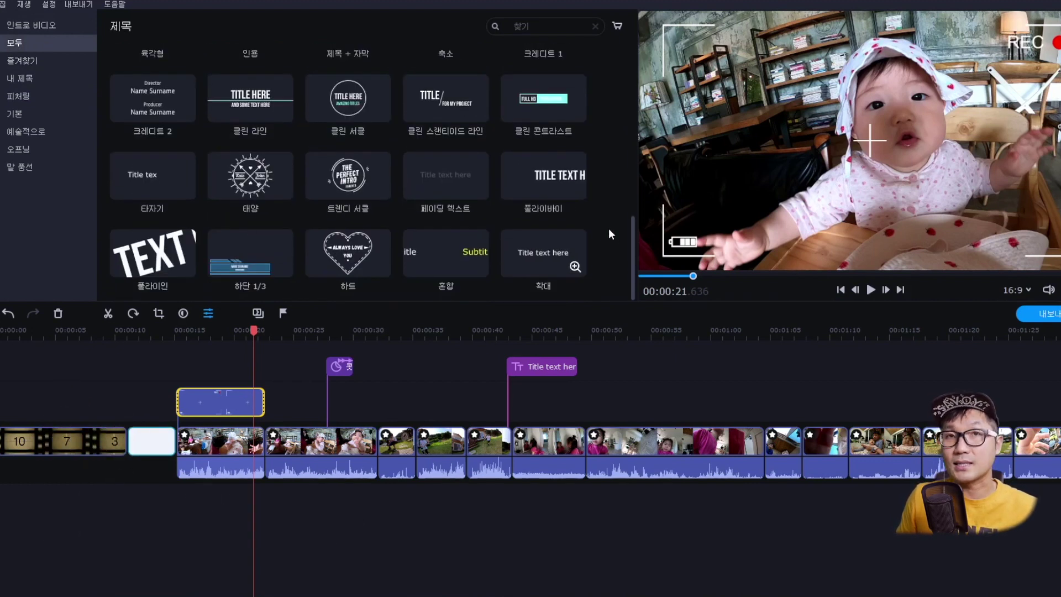
left_click(450, 74)
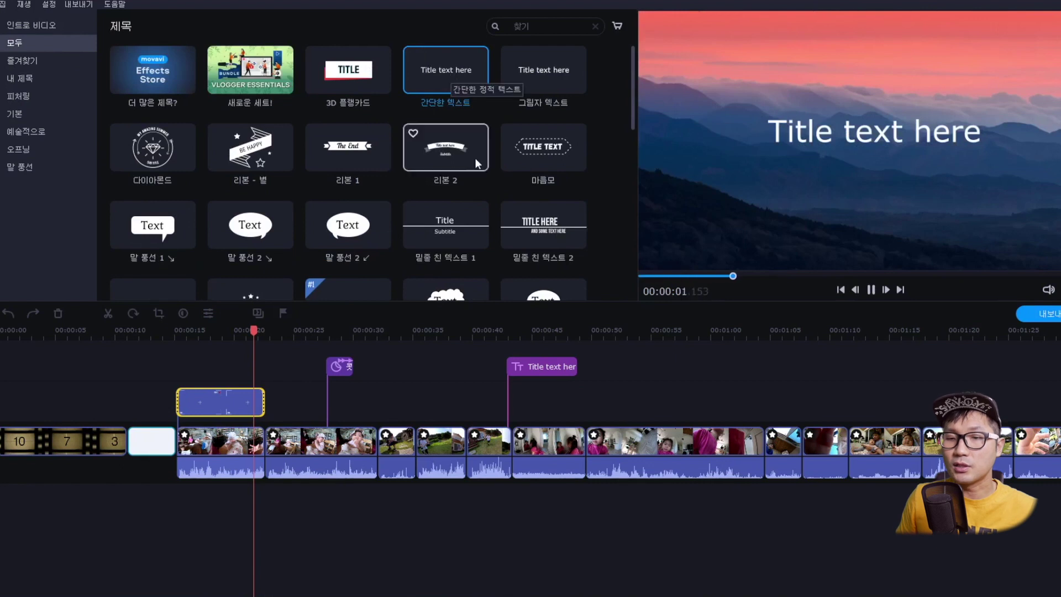
left_click(447, 178)
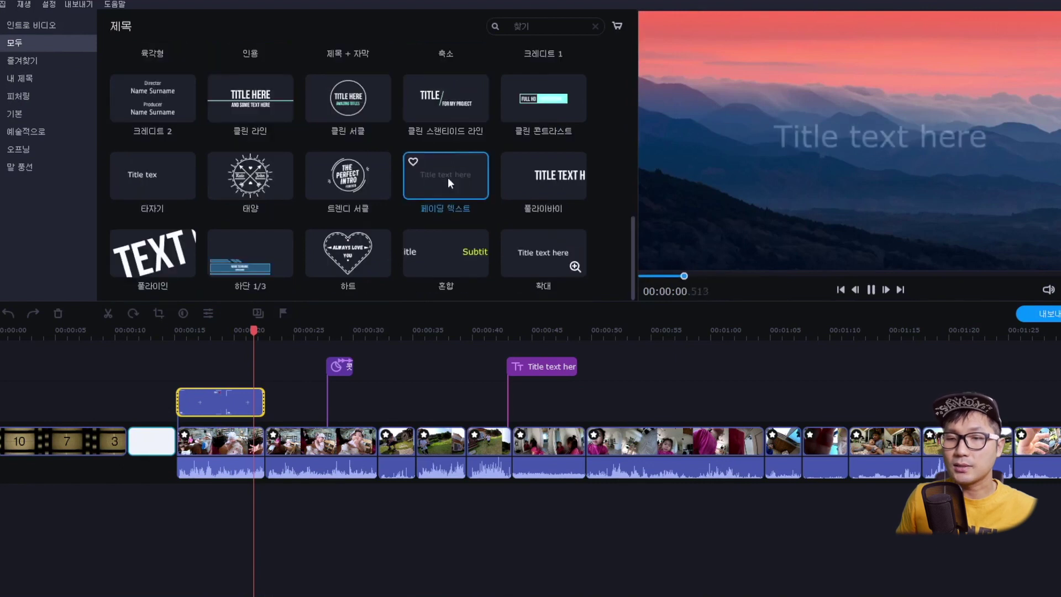
left_click(146, 258)
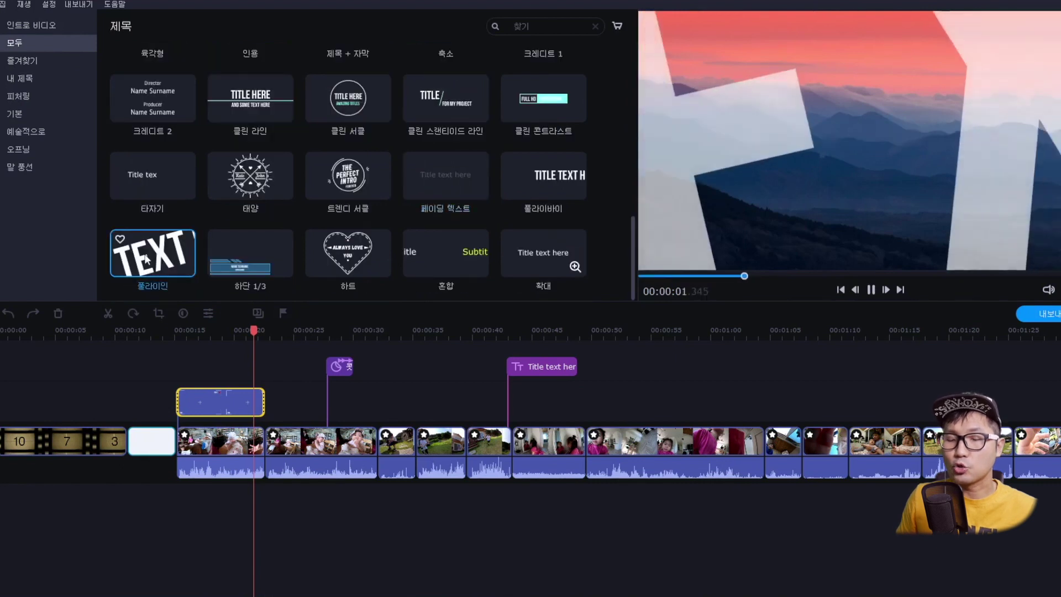
left_click(164, 98)
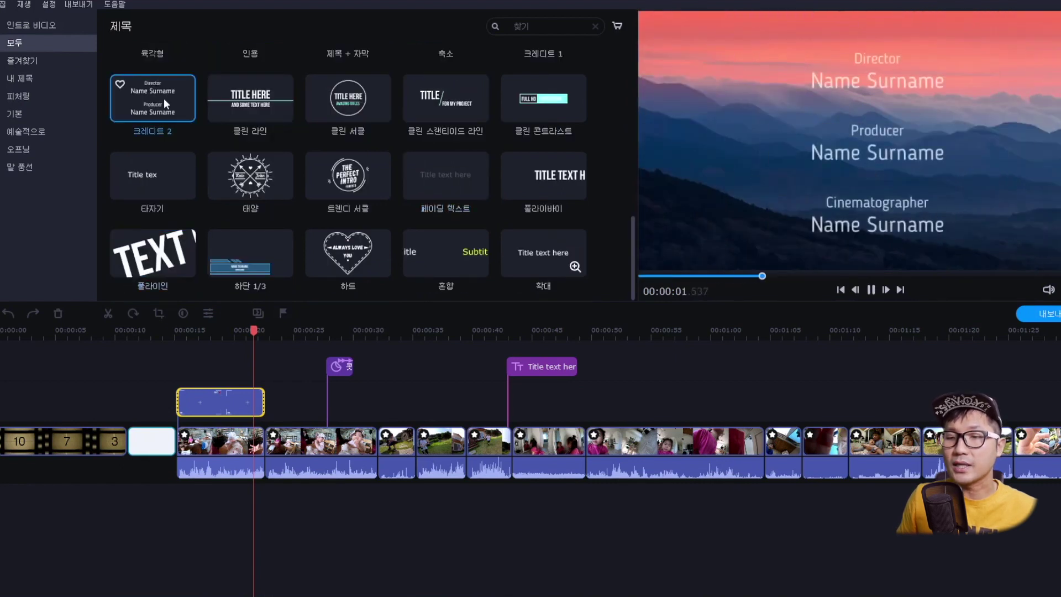
left_click(339, 89)
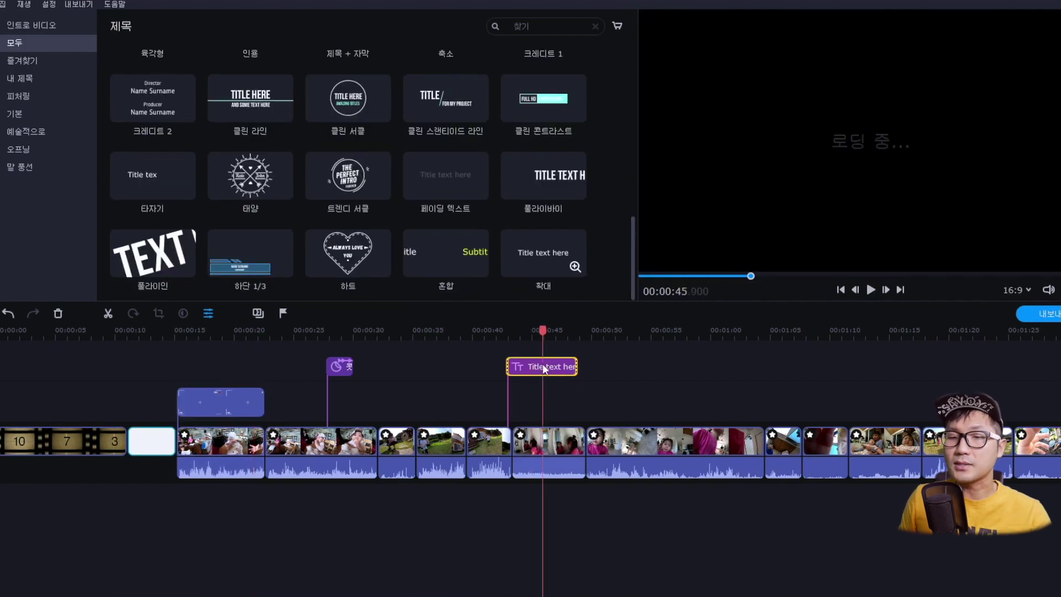
Step: Open the download page for additional fonts from the Title text here clip's font choices and read the font pack's installation instructions
double_click(544, 367)
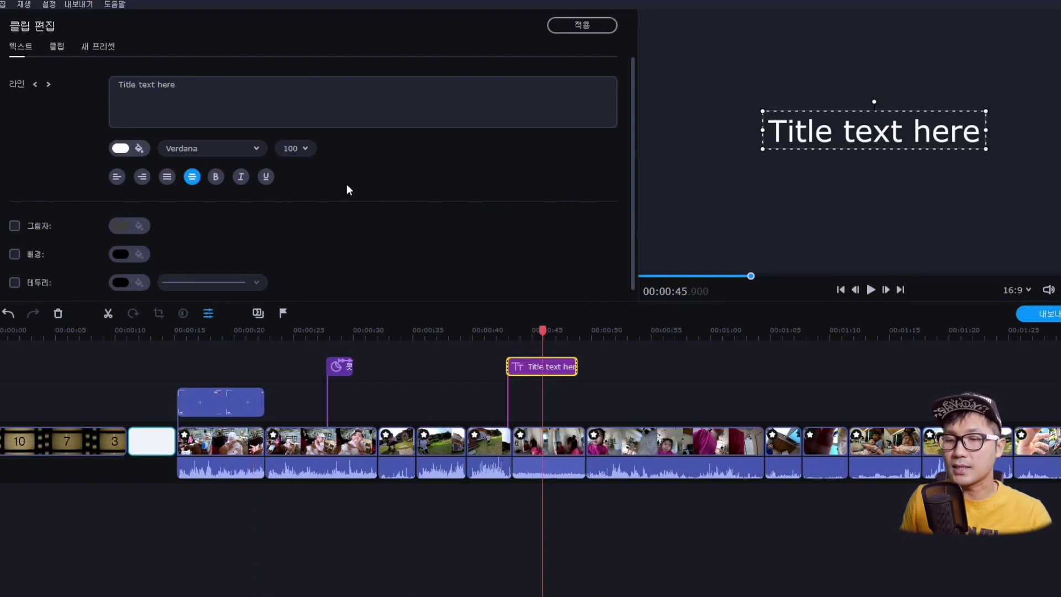
left_click(256, 148)
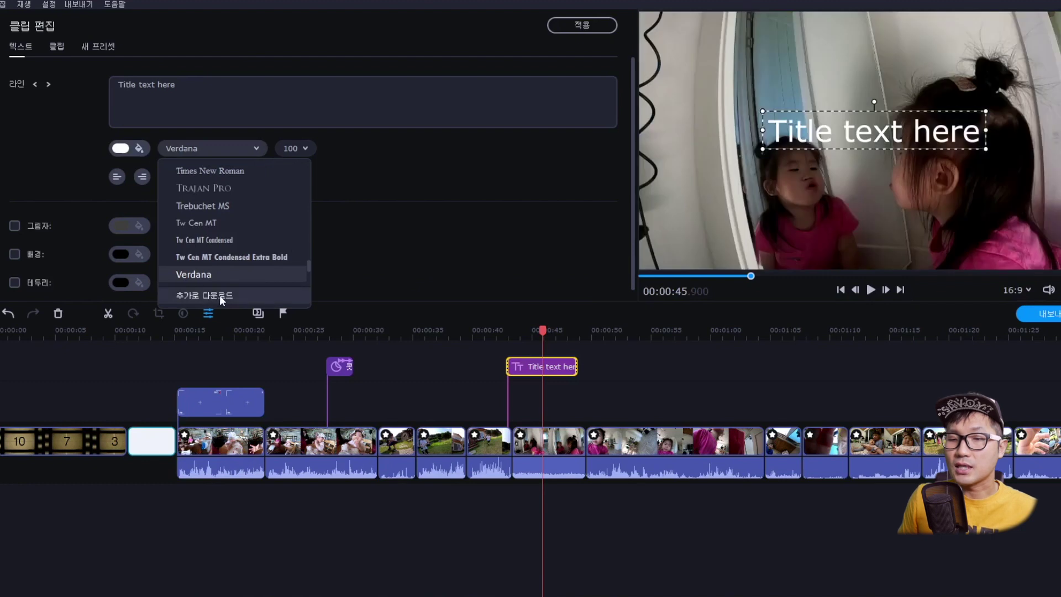
left_click(220, 295)
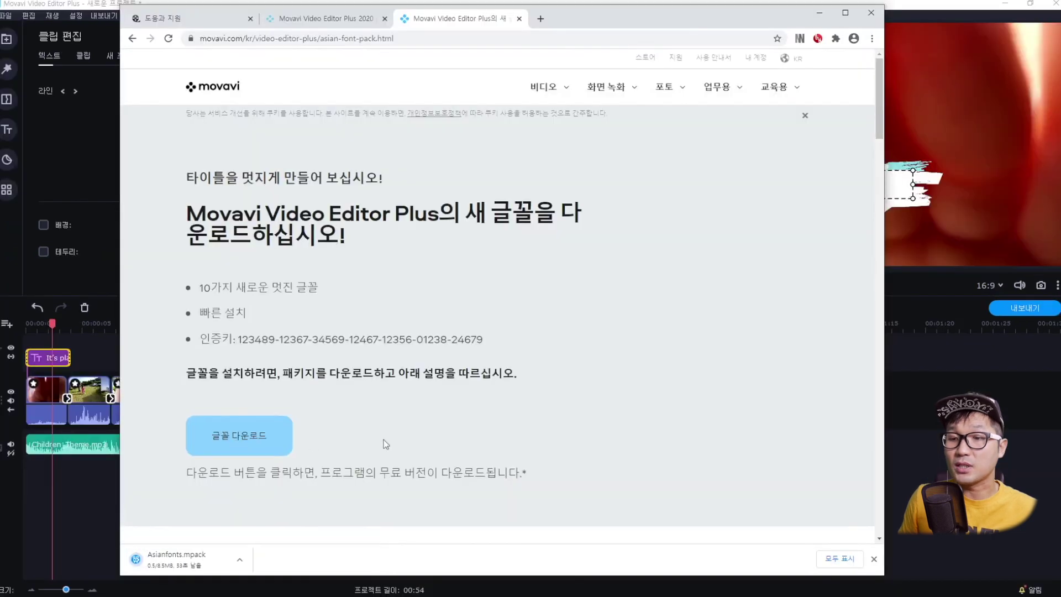
scroll(385, 444, "down", 6)
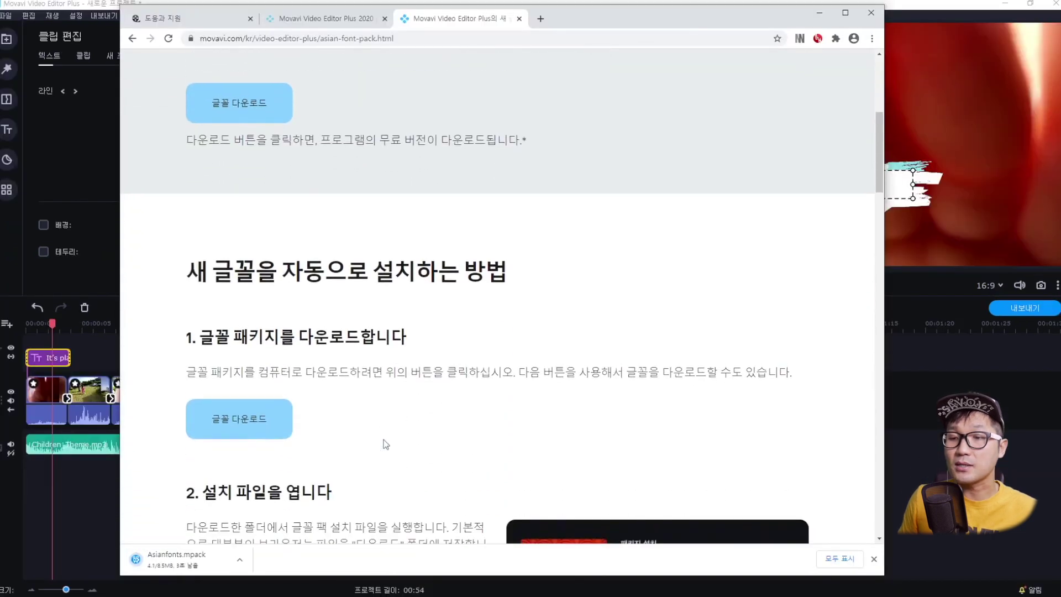
scroll(385, 443, "down", 7)
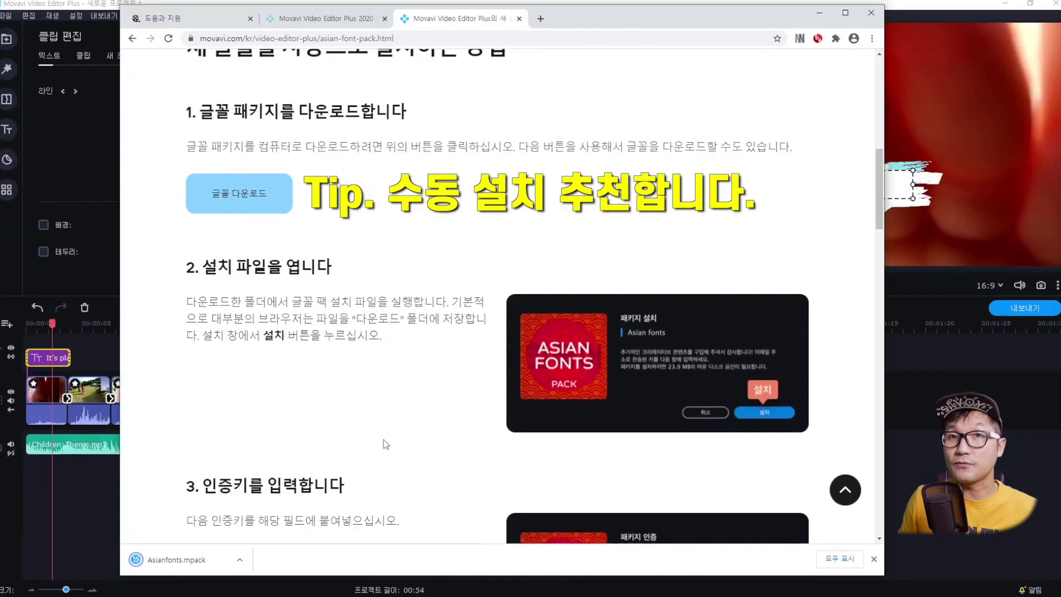
scroll(386, 443, "down", 2)
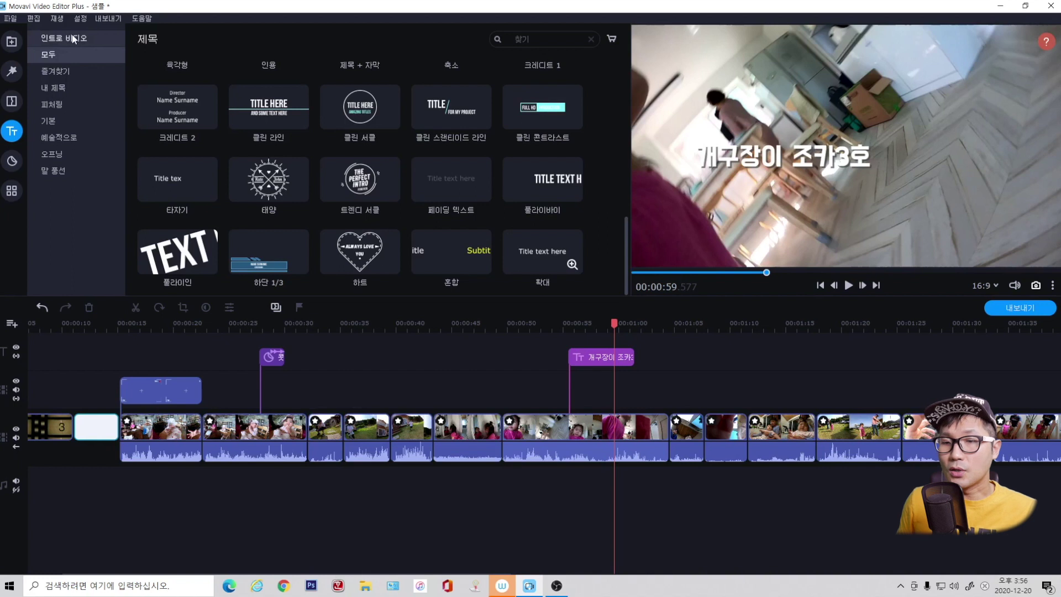
Step: Preview the 가지 and 모래사장 intro videos in the player
left_click(74, 39)
left_click(360, 80)
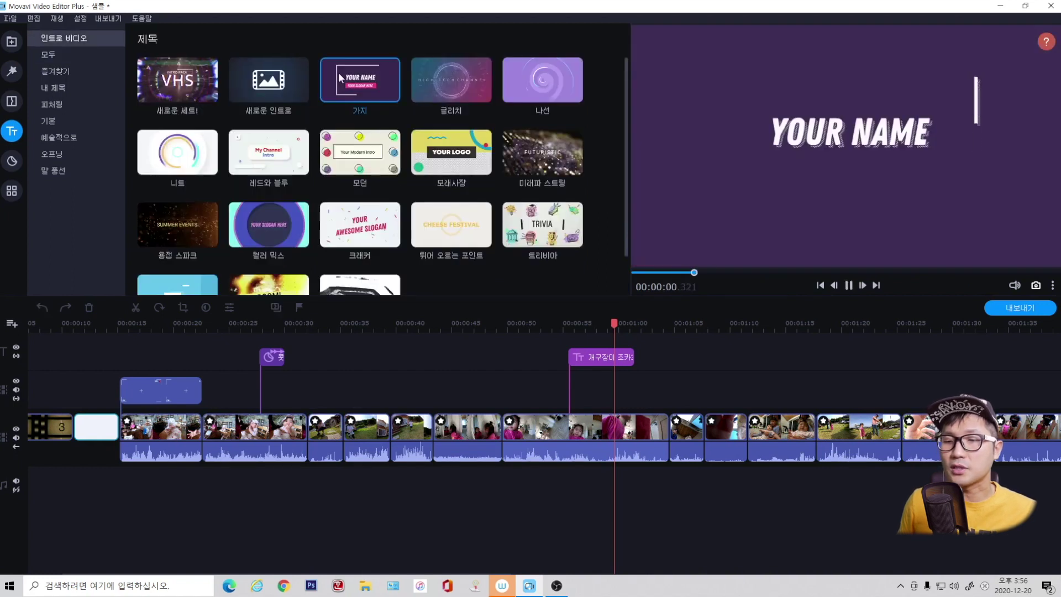
left_click(444, 163)
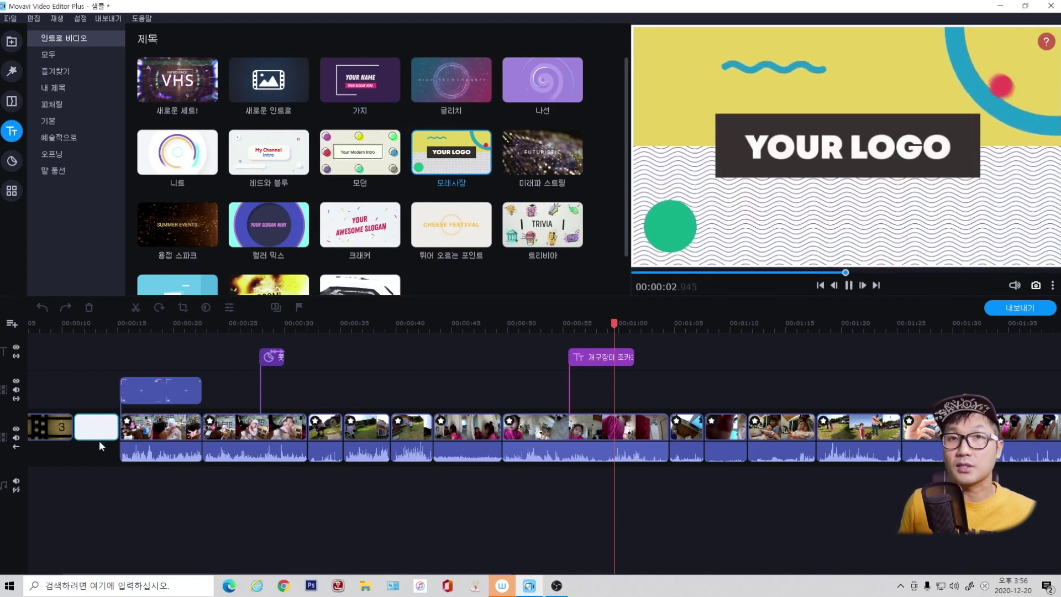
Step: Move the playhead onto the white intro clip at about 00:00:12 and open that clip for editing
left_click(75, 325)
left_click(93, 325)
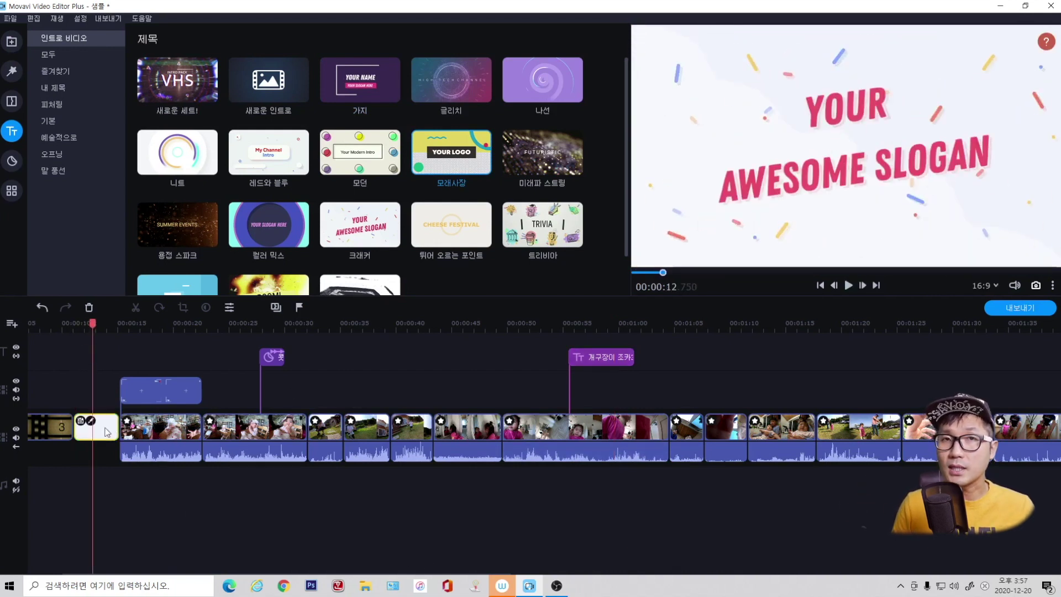
double_click(96, 426)
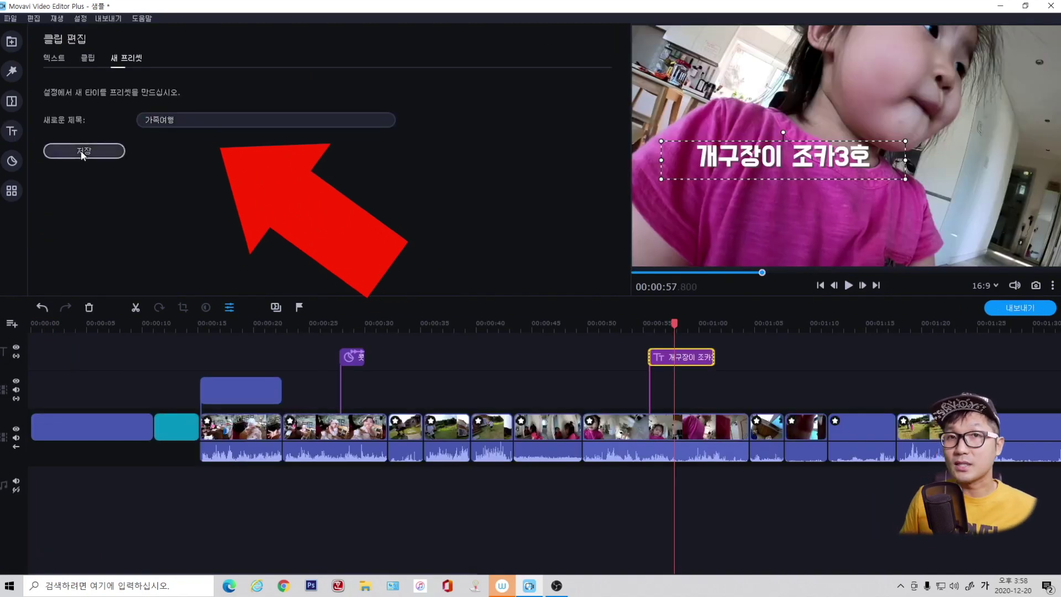
Step: Save the 개구장이 조카3호 title as a new title preset named 가족여행
left_click(80, 151)
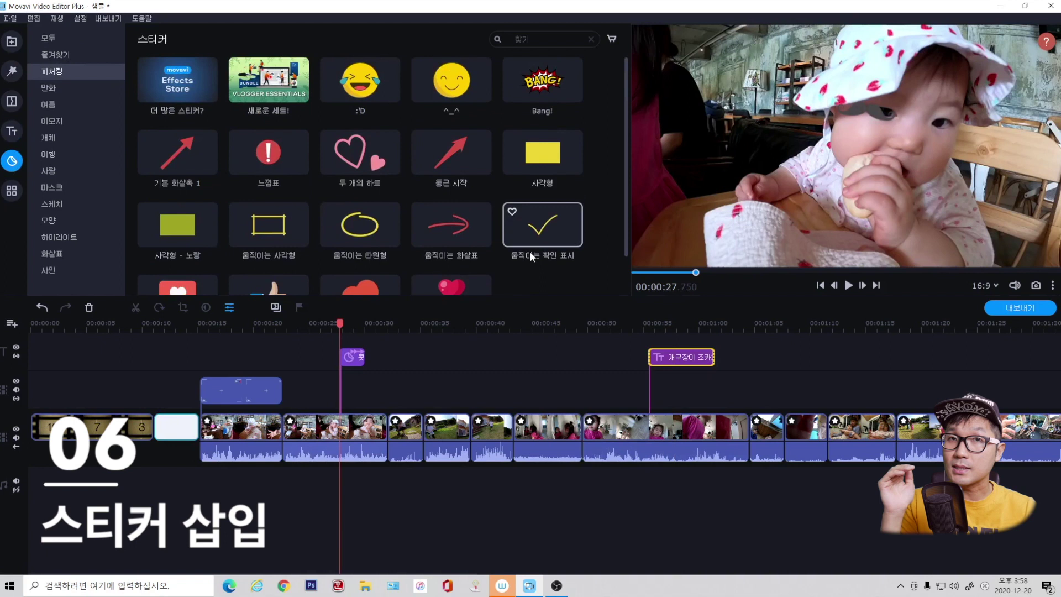
Step: Look through the featured stickers and show the 이모지 sticker category
scroll(531, 255, "down", 1)
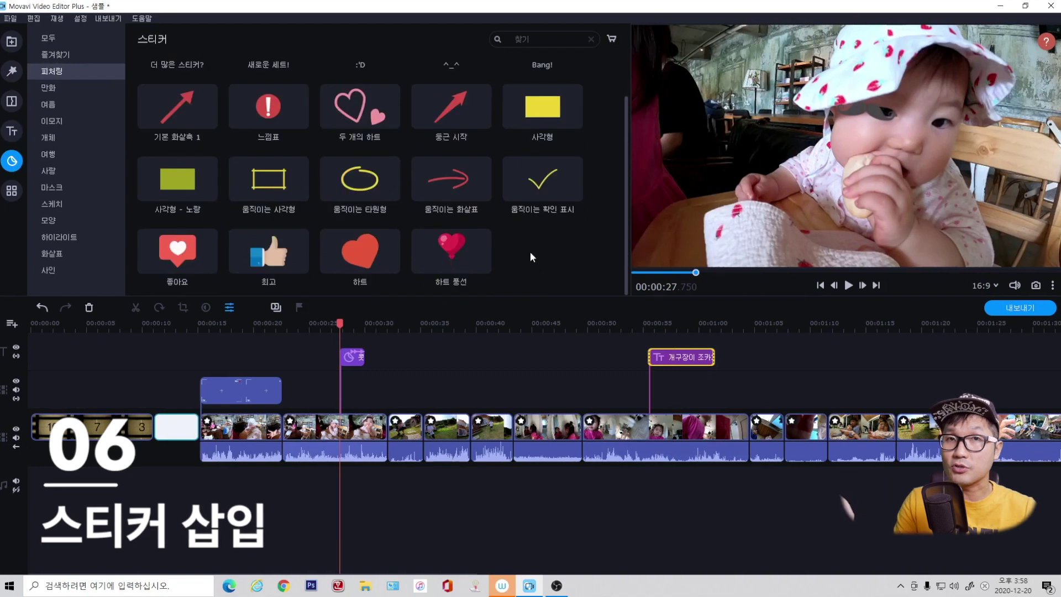
scroll(529, 255, "up", 1)
left_click(51, 120)
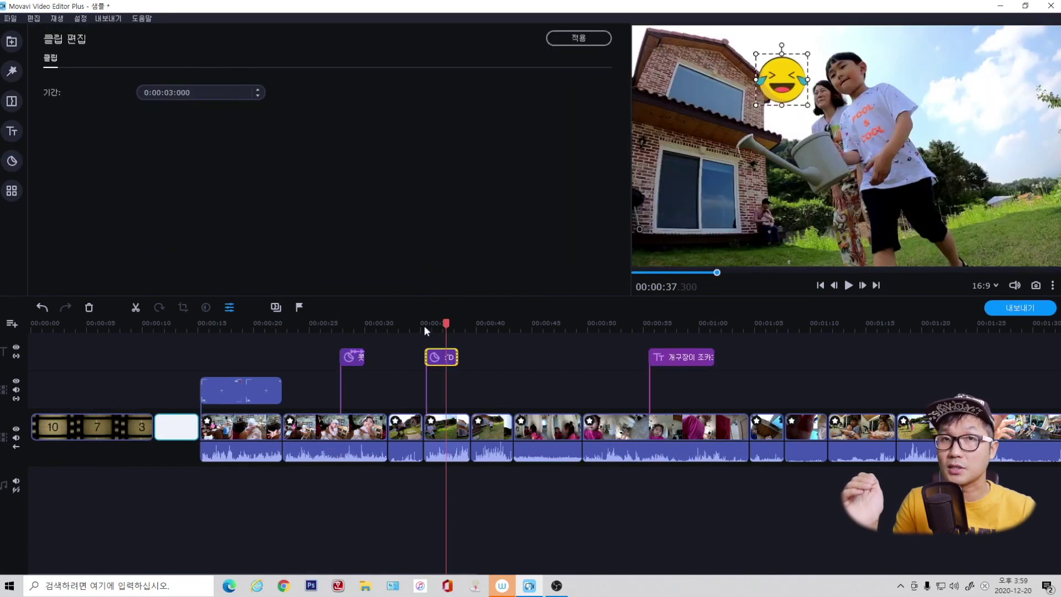
Step: Move the playhead to the start of the :'D sticker and open the 기본 화살촉 1 sticker clip for editing
left_click(423, 326)
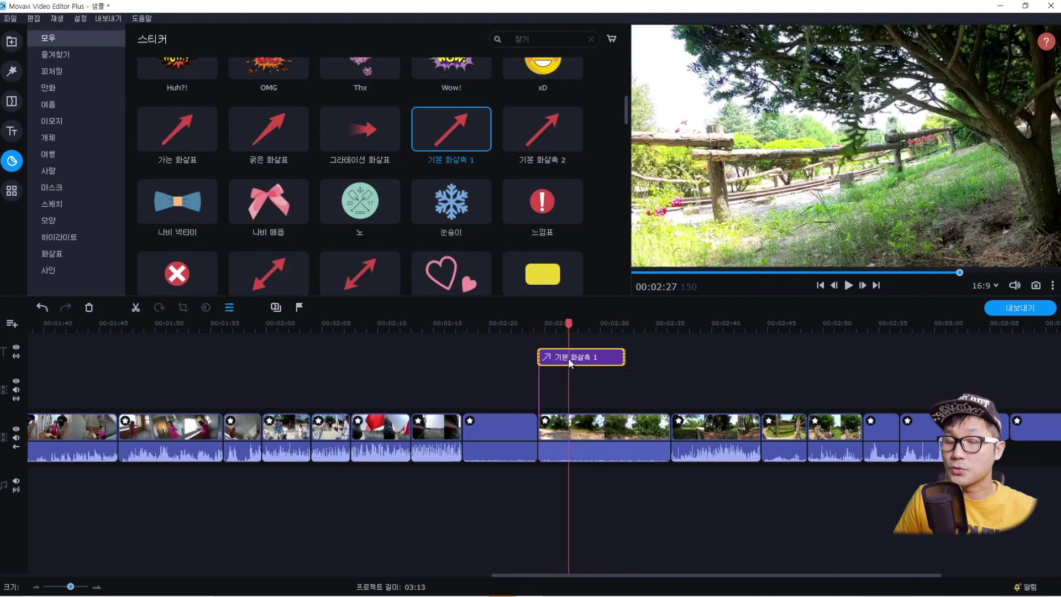
double_click(570, 363)
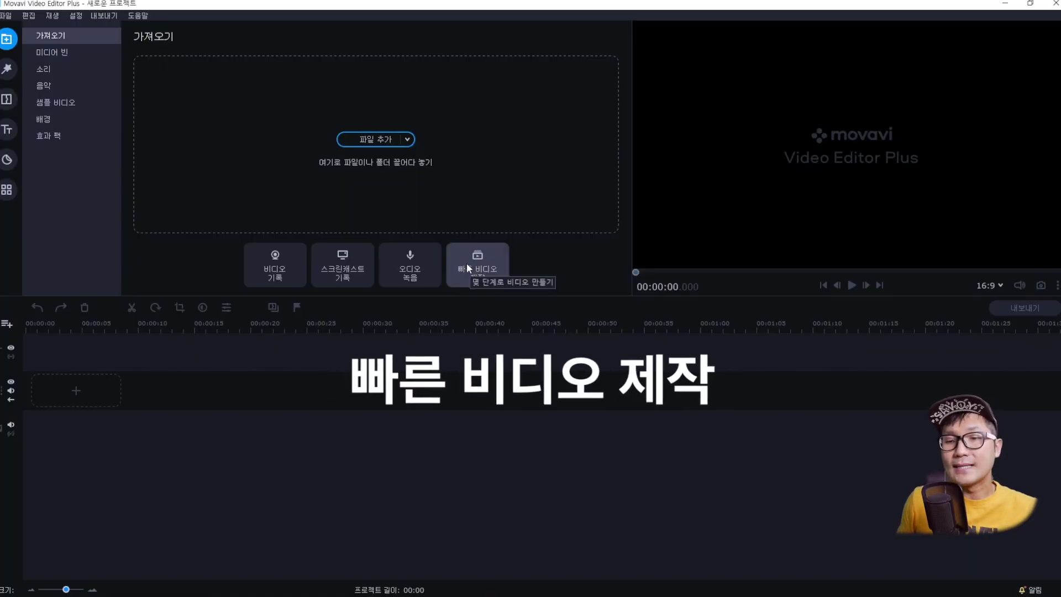
Step: Start a quick video from the imported clips and choose the 어린 시절 template
left_click(466, 263)
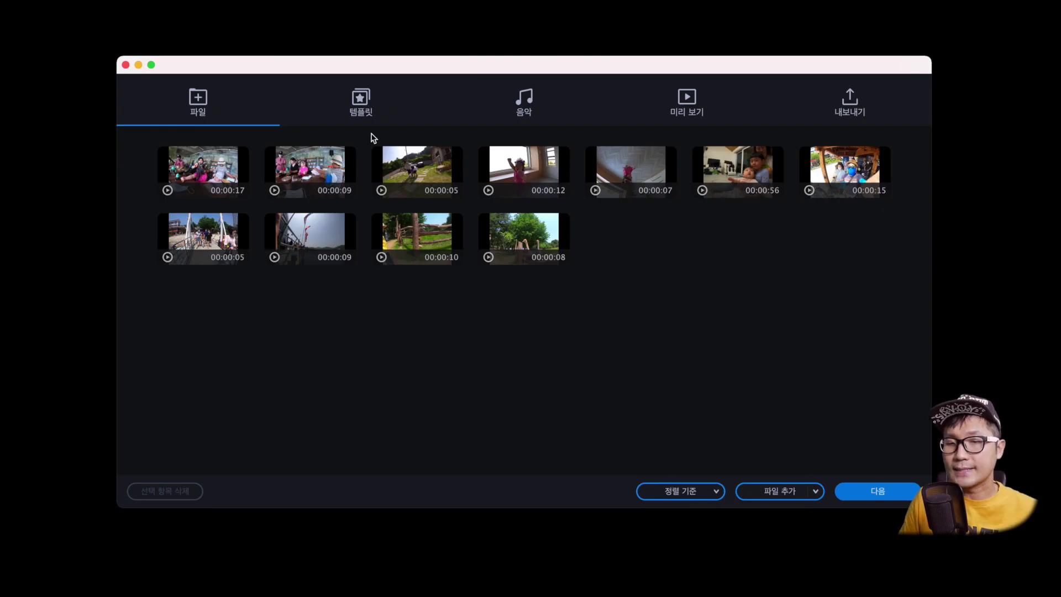
left_click(364, 110)
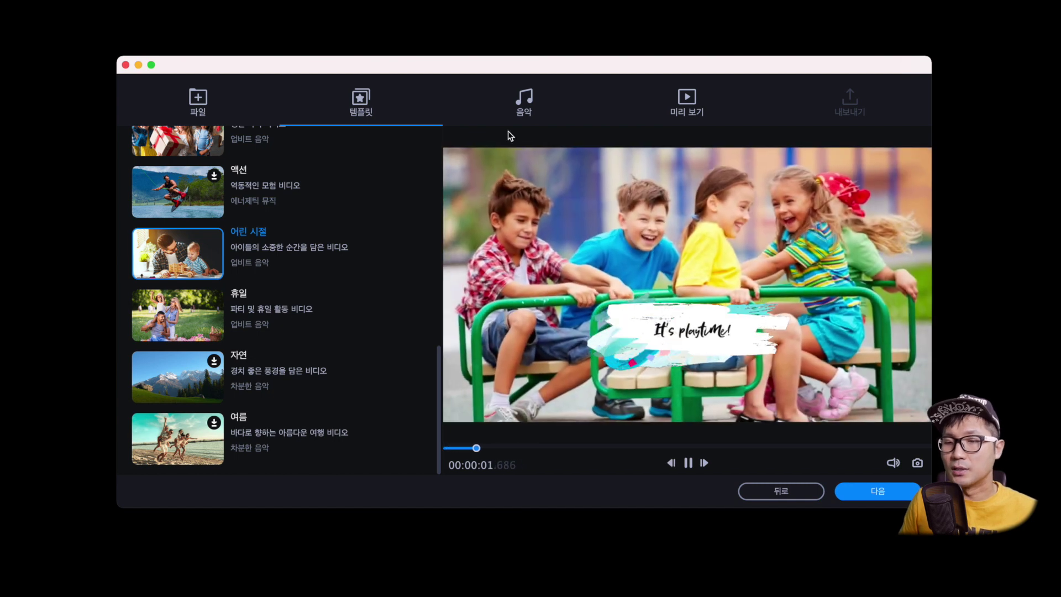
Step: Look through the 업비트 music, continue the quick video in manual mode and enlarge the preview player
left_click(525, 108)
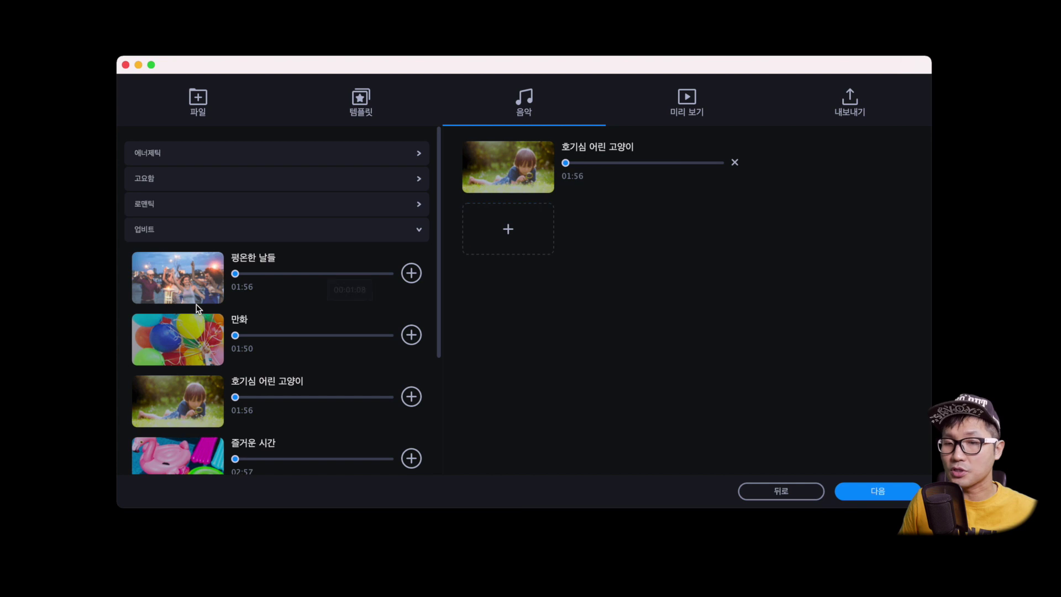
scroll(197, 309, "down", 5)
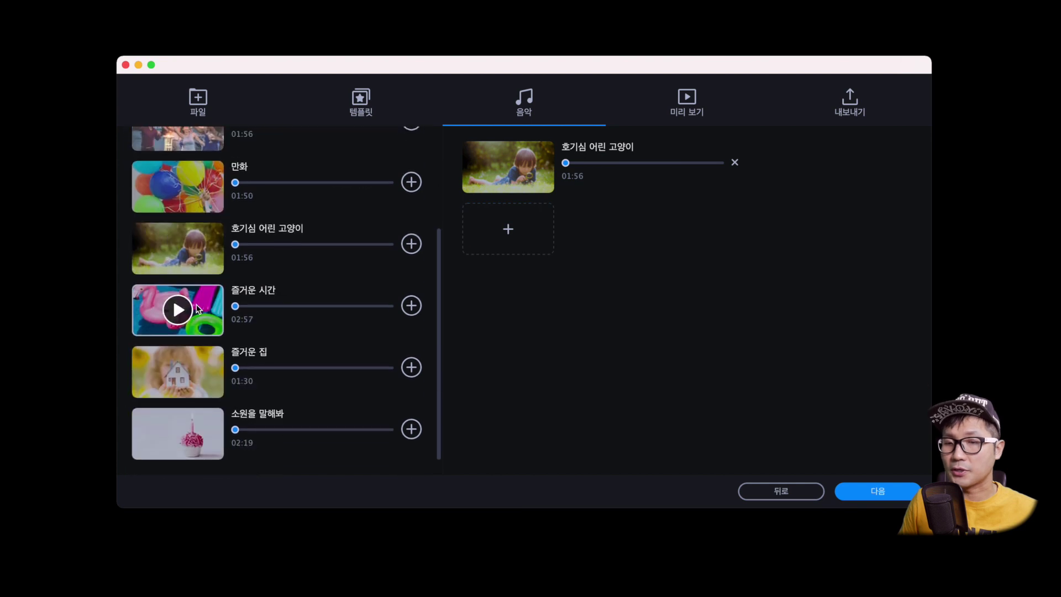
left_click(883, 490)
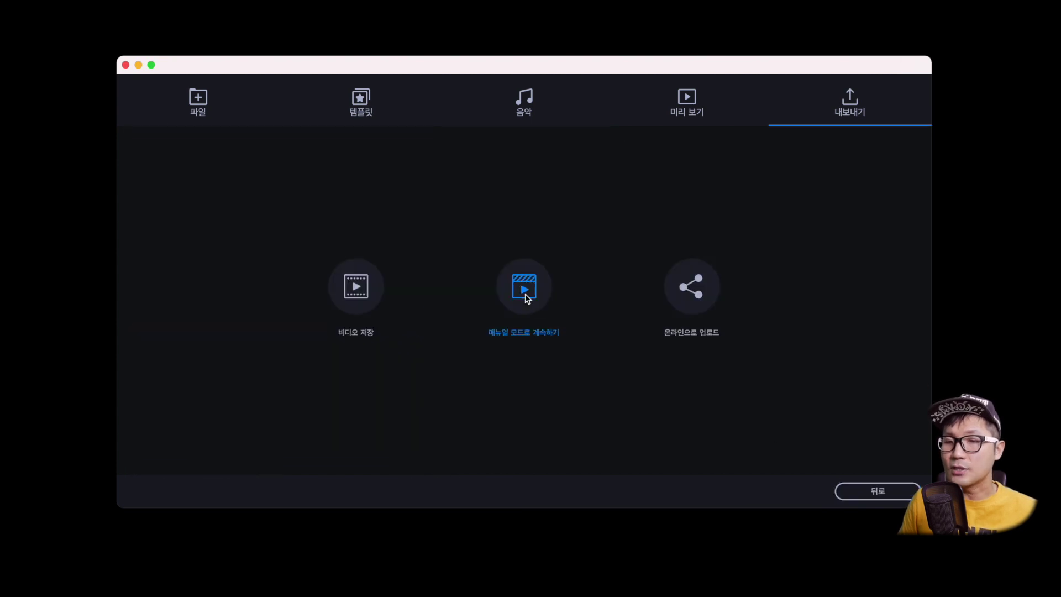
left_click(523, 293)
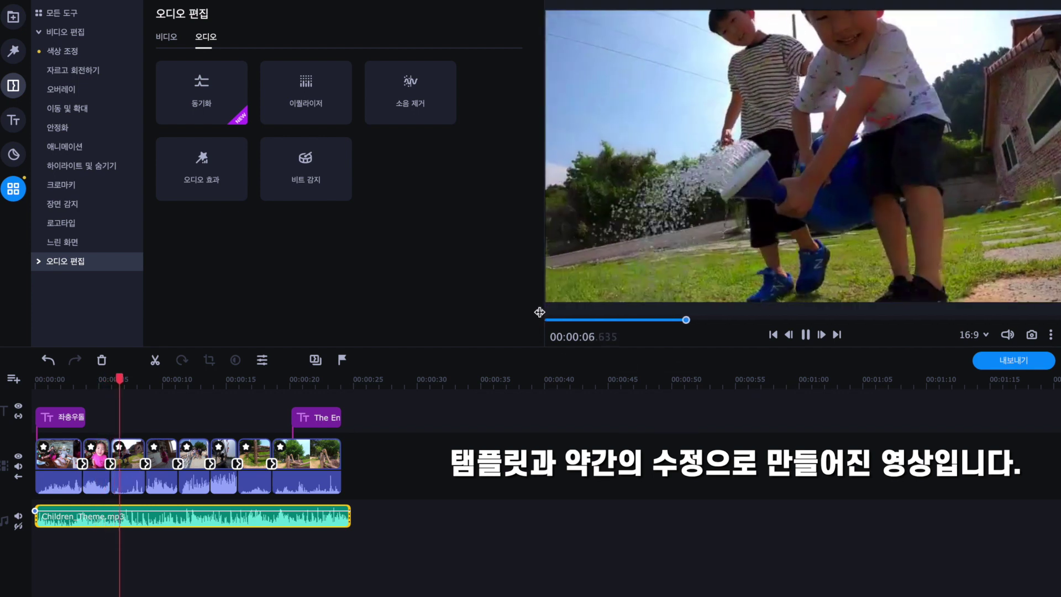
left_click_drag(509, 313, 461, 311)
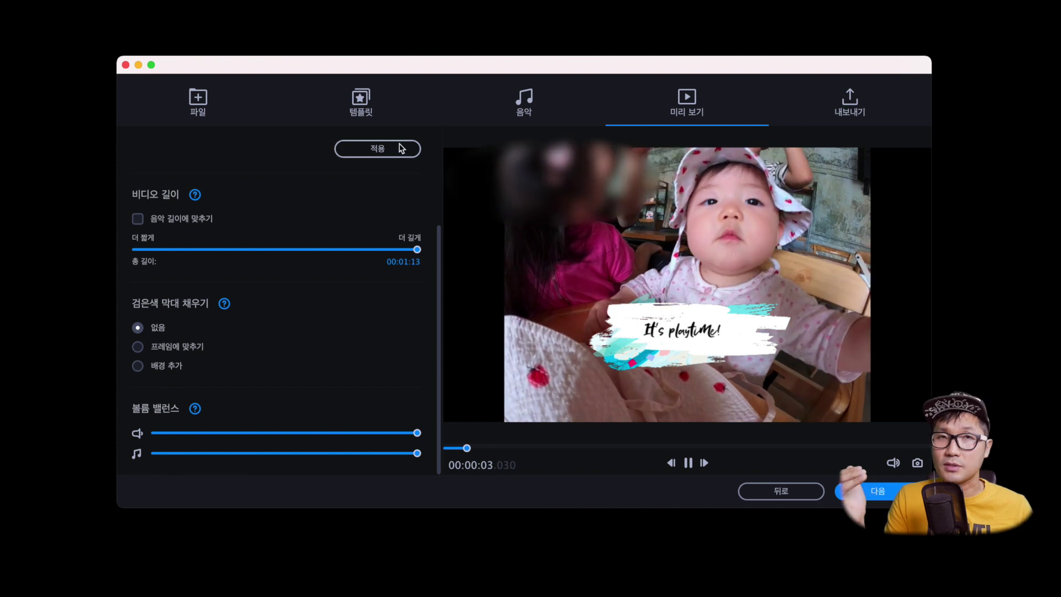
Step: Apply the opening title 좌충우돌 조카들과 여행 and the ending title The End to the quick video
left_click(387, 153)
scroll(373, 234, "up", 5)
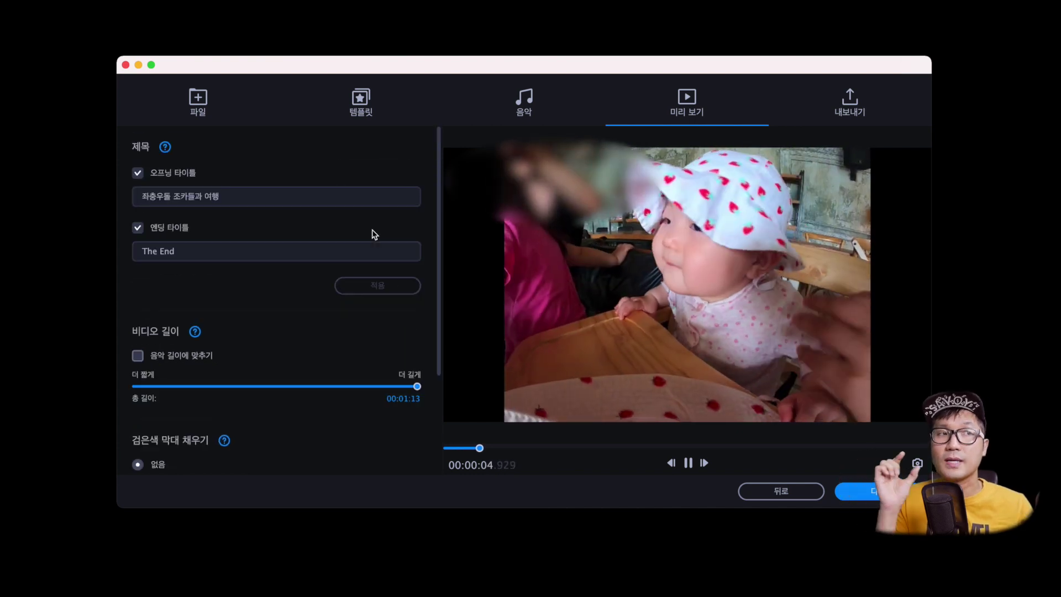
left_click(682, 123)
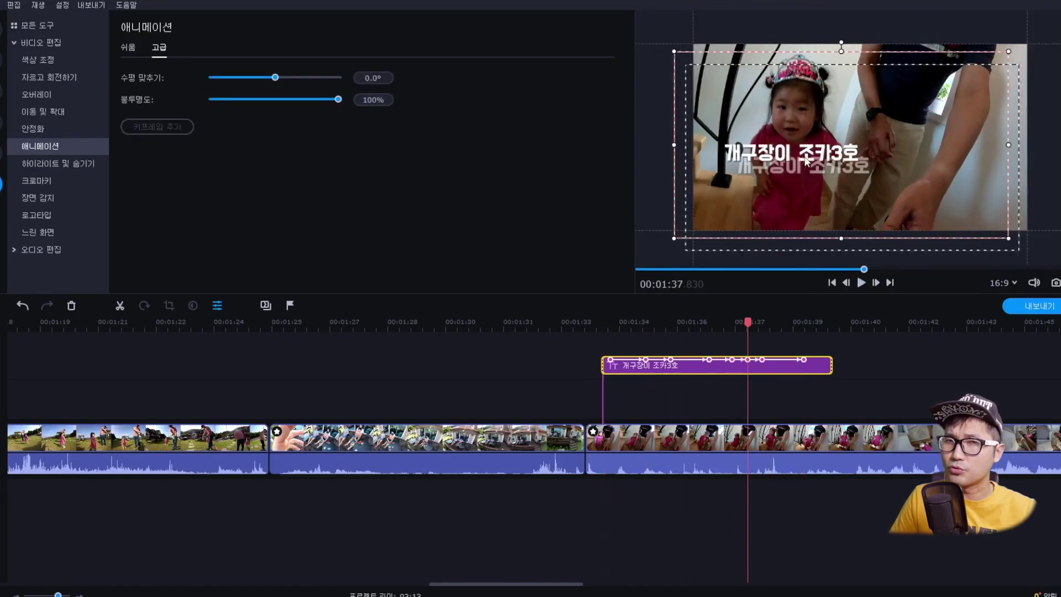
Step: Move the playhead to the start of the animated 개구장이 조카3호 title
left_click(607, 322)
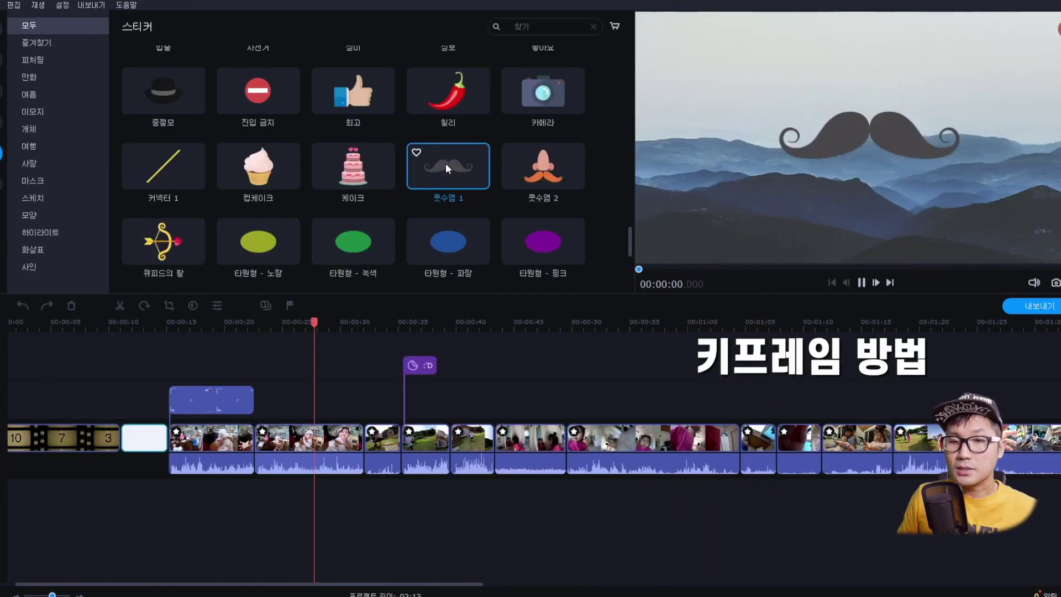
Step: Place the 콧수염 1 sticker on the title track at 00:00:27.750 and open its advanced animation settings
left_click_drag(445, 163, 317, 350)
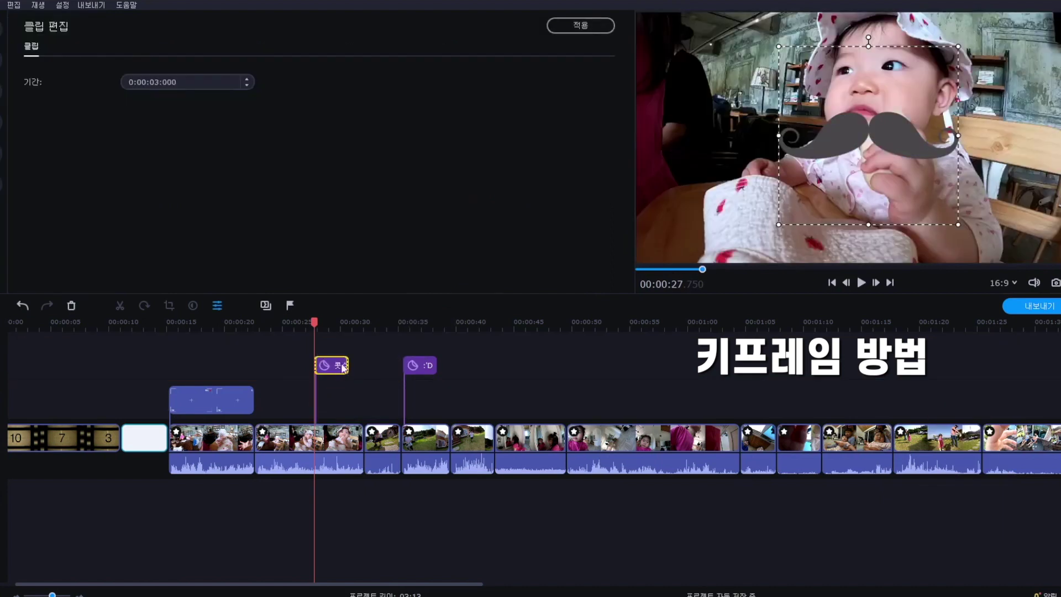
right_click(548, 367)
mouse_move(639, 432)
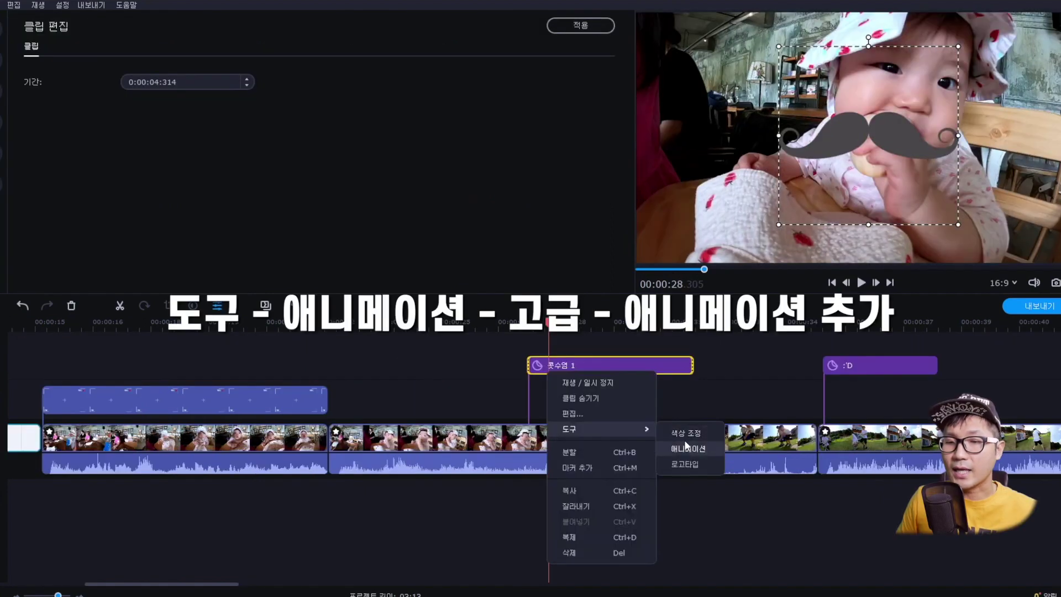
left_click(685, 447)
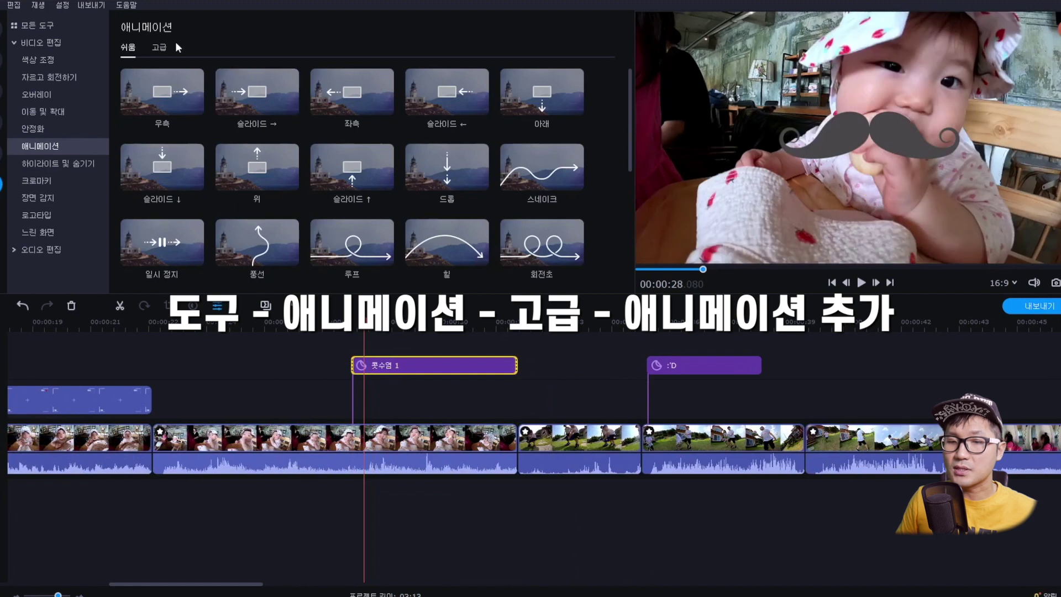
left_click(156, 49)
Step: Add keyframes to the 콧수염 1 sticker up to 00:00:29.430, positioning it over the baby's upper lip
left_click(159, 136)
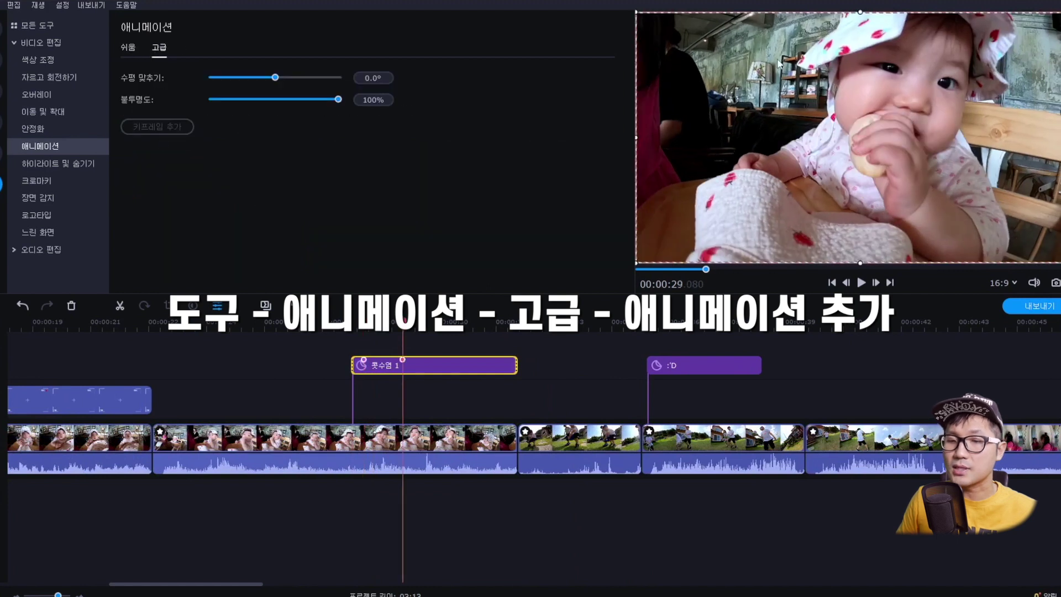
left_click_drag(899, 142, 903, 145)
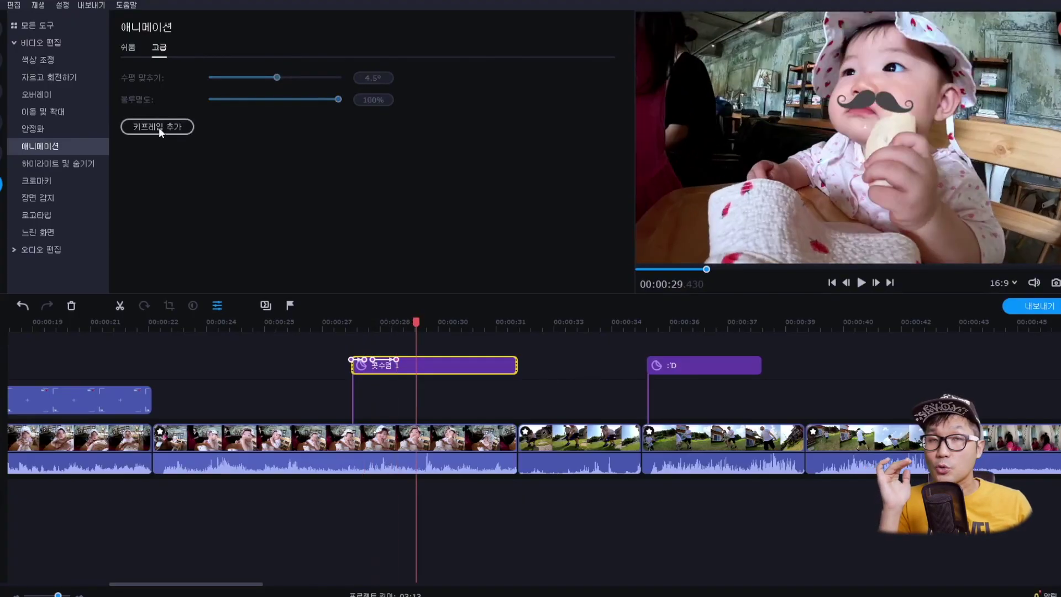
left_click(150, 128)
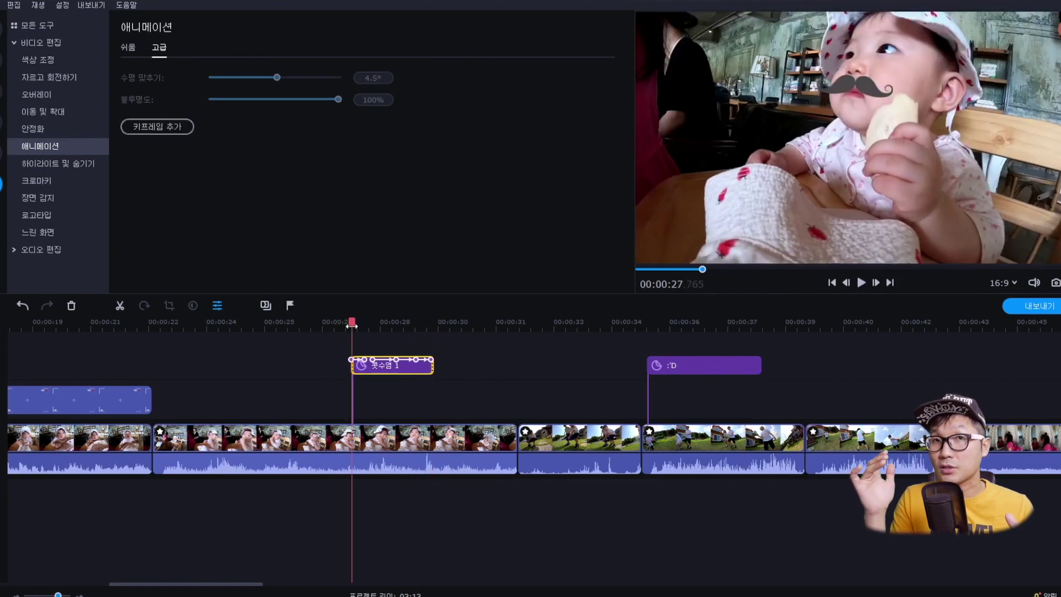
Step: Scrub through the 콧수염 1 sticker from its start to check how it follows the baby's face
left_click(388, 334)
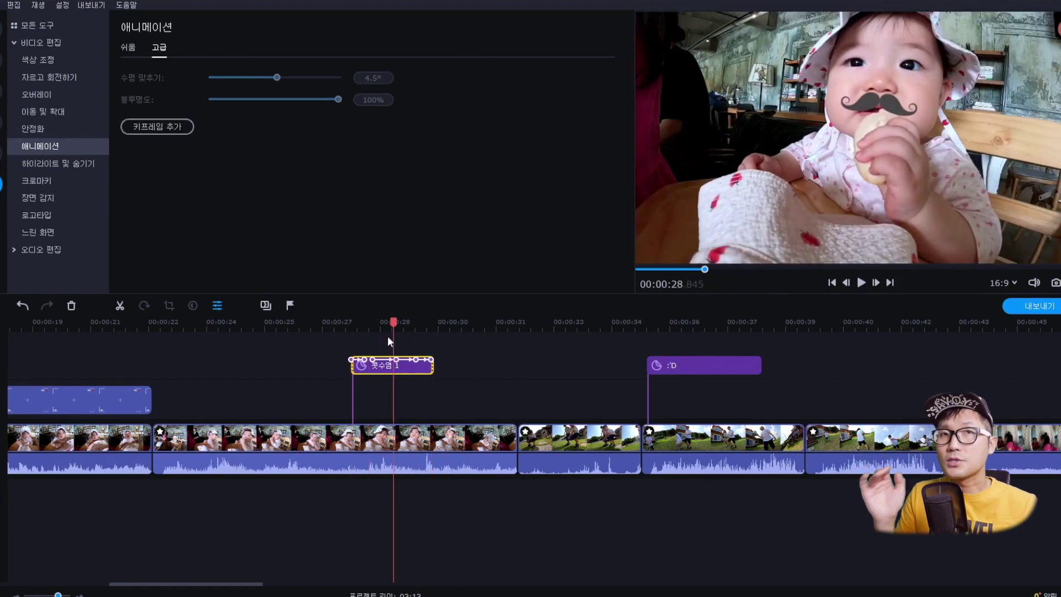
left_click(406, 331)
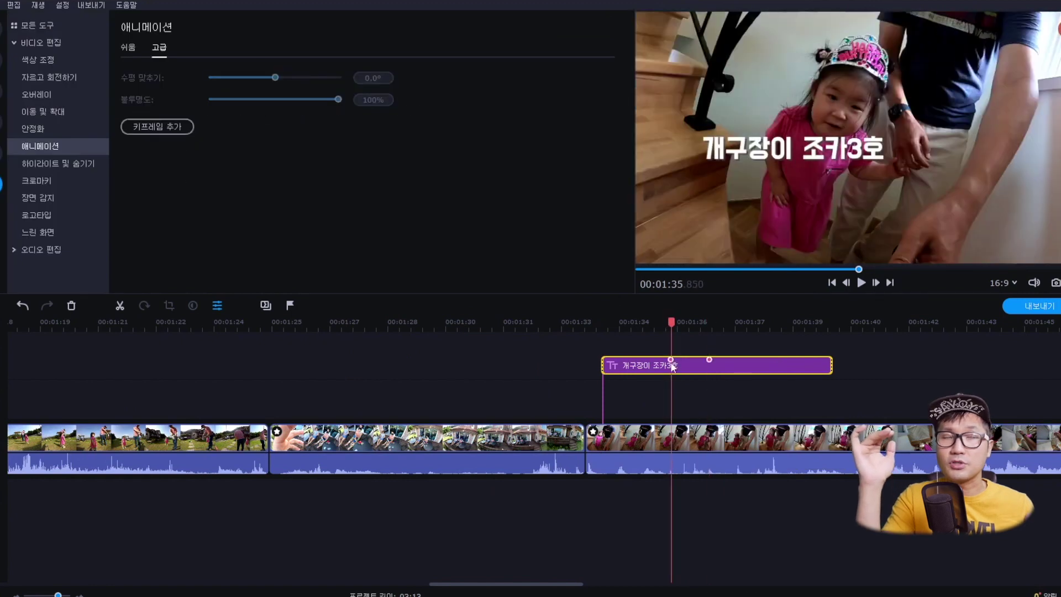
Step: Add a keyframe to the 개구장이 조카3호 title at 00:01:38.205 and play its animation from the start
left_click(712, 329)
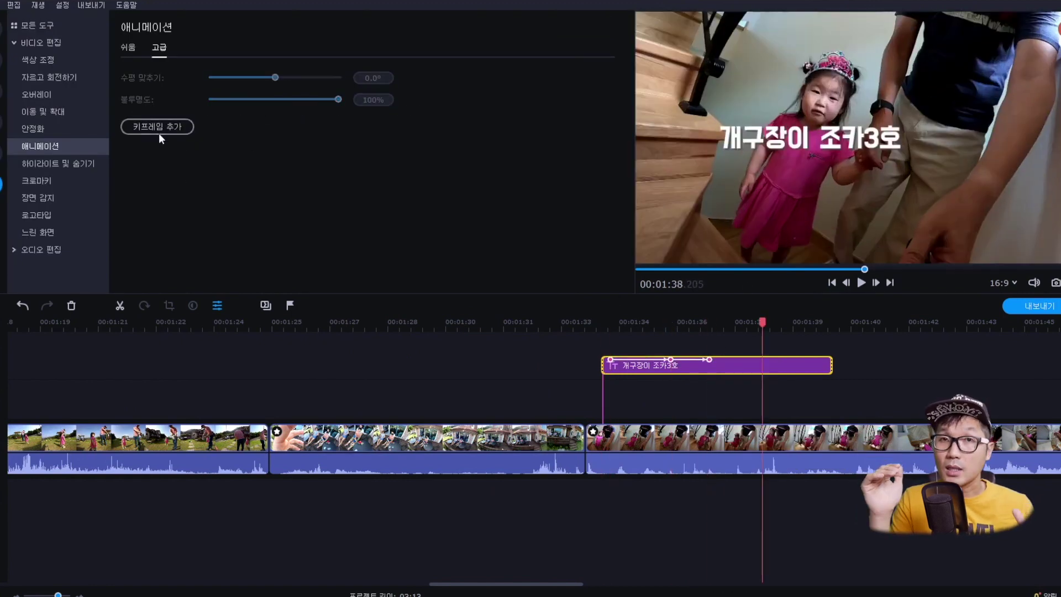
left_click(161, 138)
left_click(157, 126)
left_click(602, 324)
key("space")
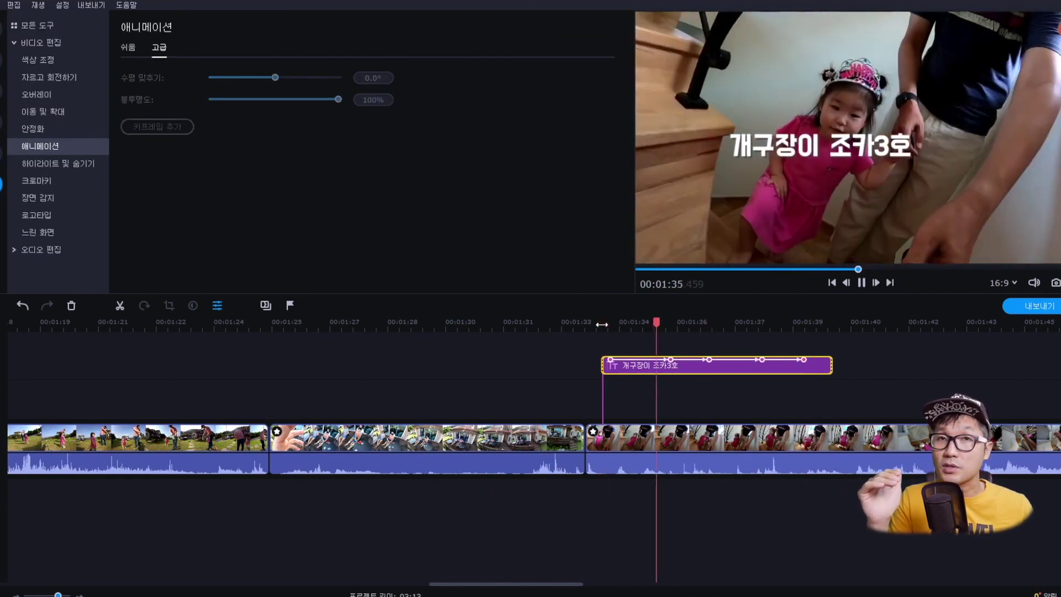
Step: Return the playhead to the start of the 개구장이 조카3호 title and open the saved project 샘플.autosave.mepx
left_click(603, 325)
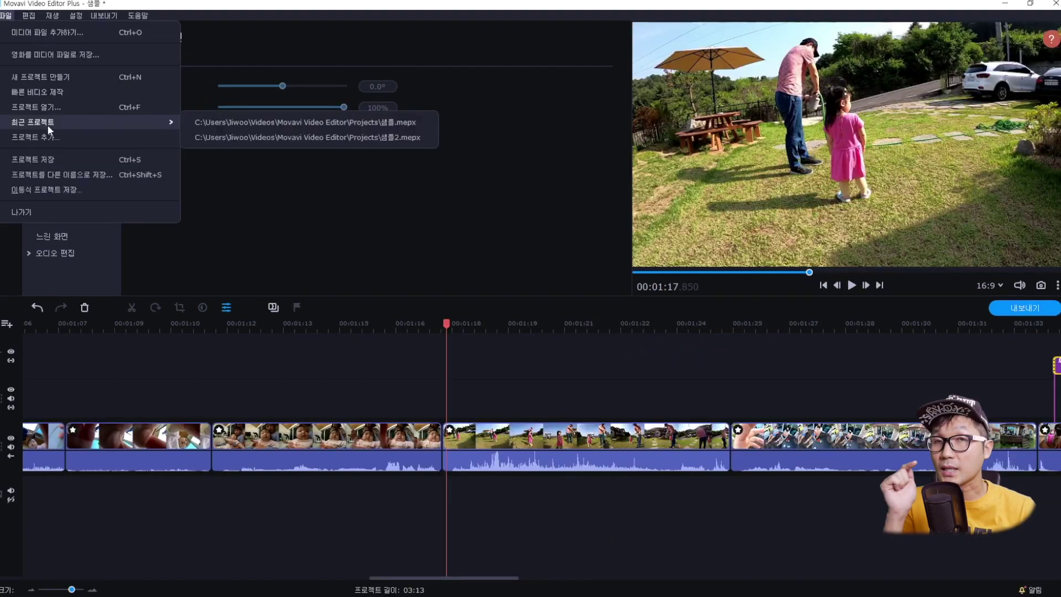
left_click(54, 136)
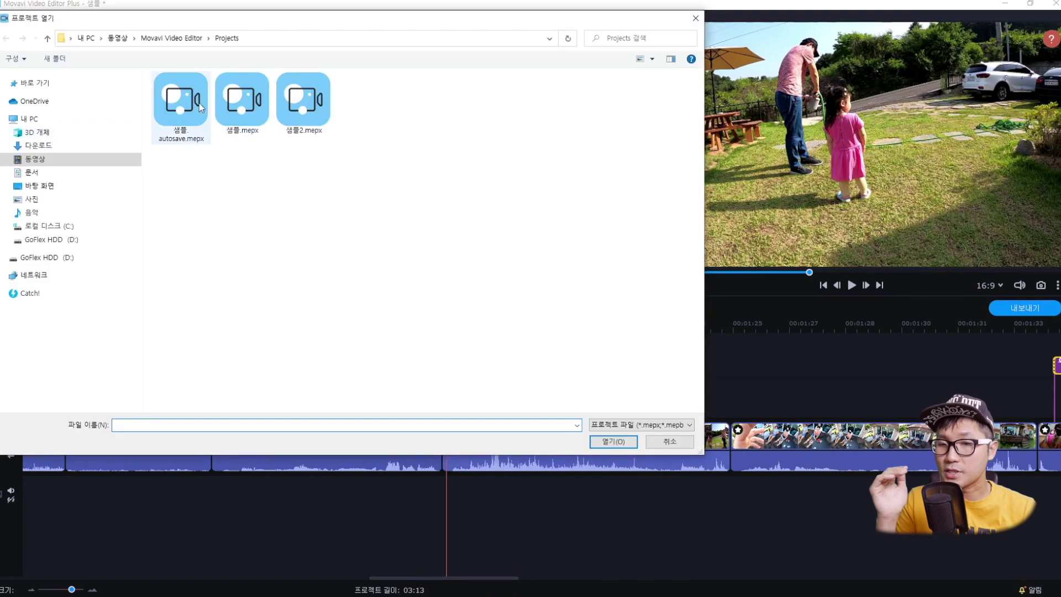
left_click(200, 107)
left_click(609, 439)
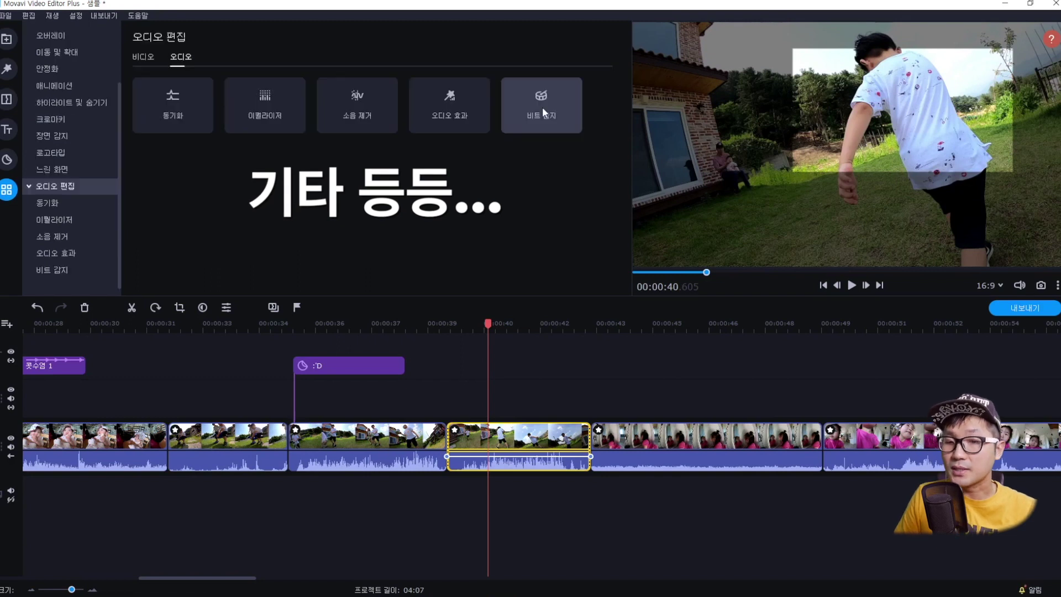
Step: Look at the beat detection and noise removal tools for the selected clip's audio
left_click(569, 119)
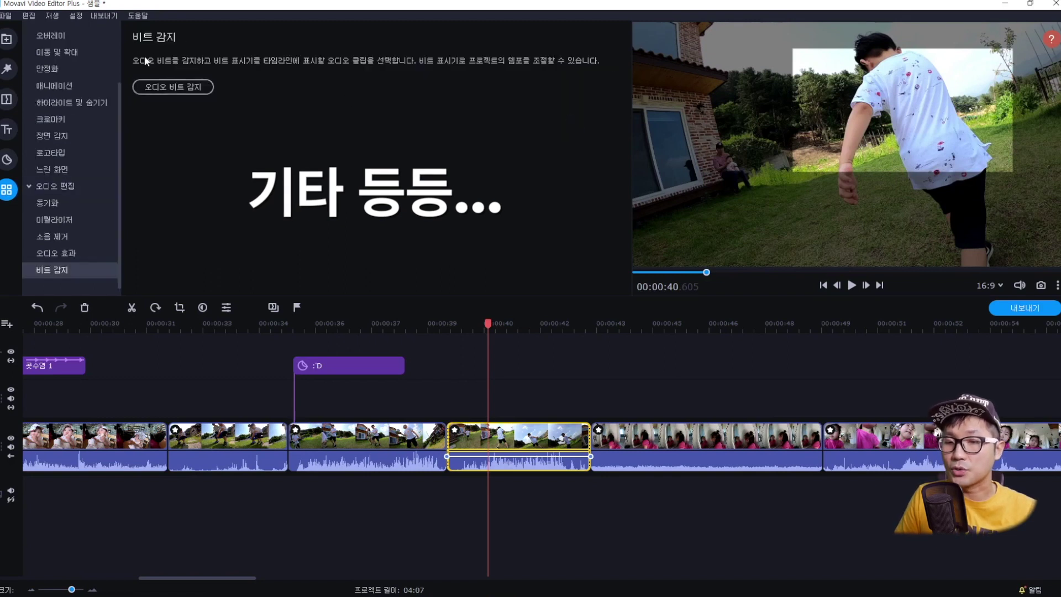
left_click(60, 237)
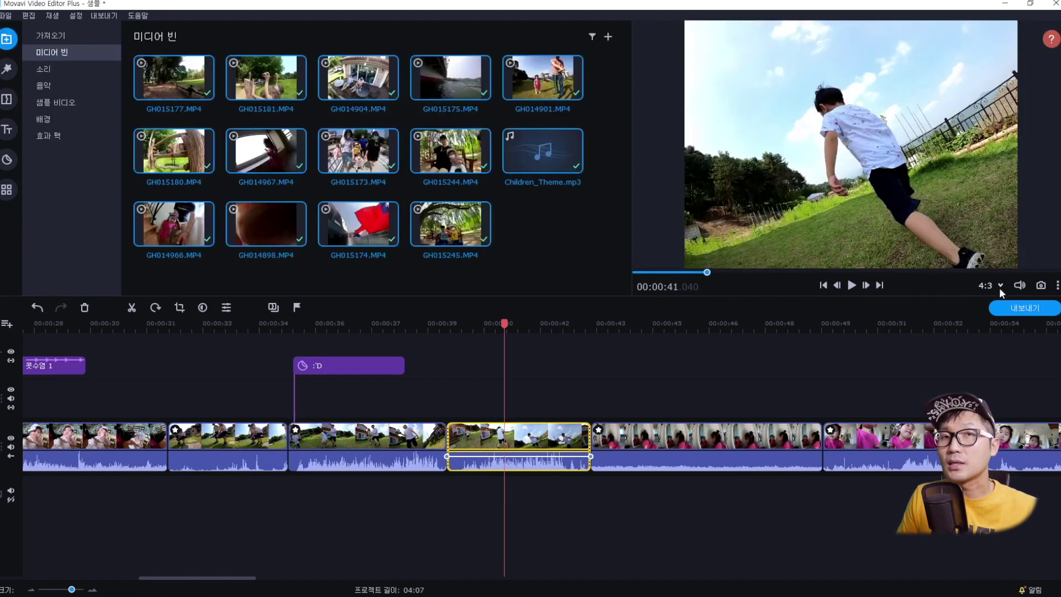
Step: Try the project in the 9:16 aspect ratio and set it back to 4:3
left_click(986, 346)
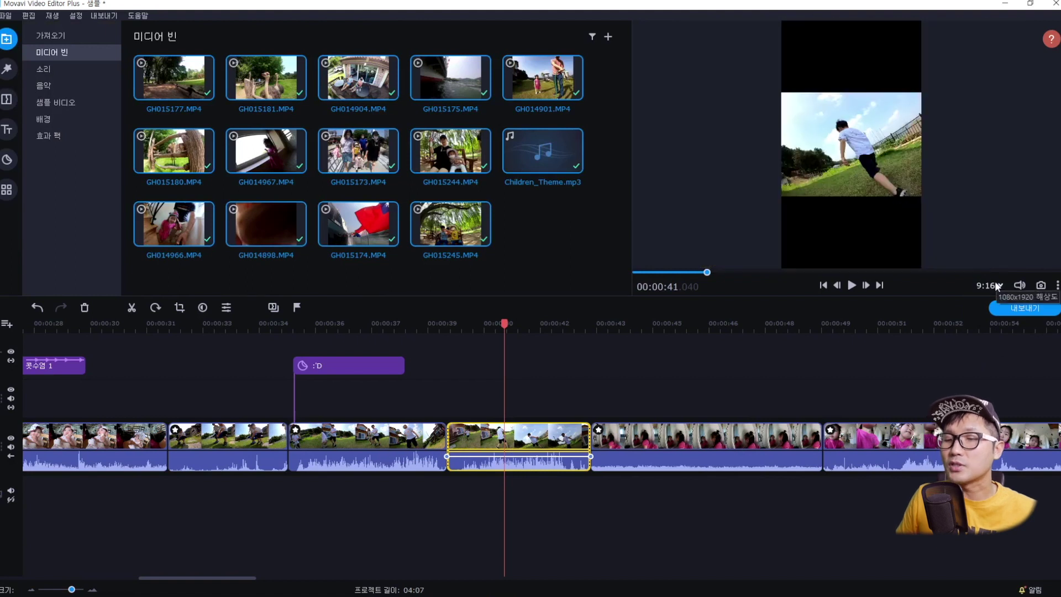
left_click(997, 285)
left_click(986, 332)
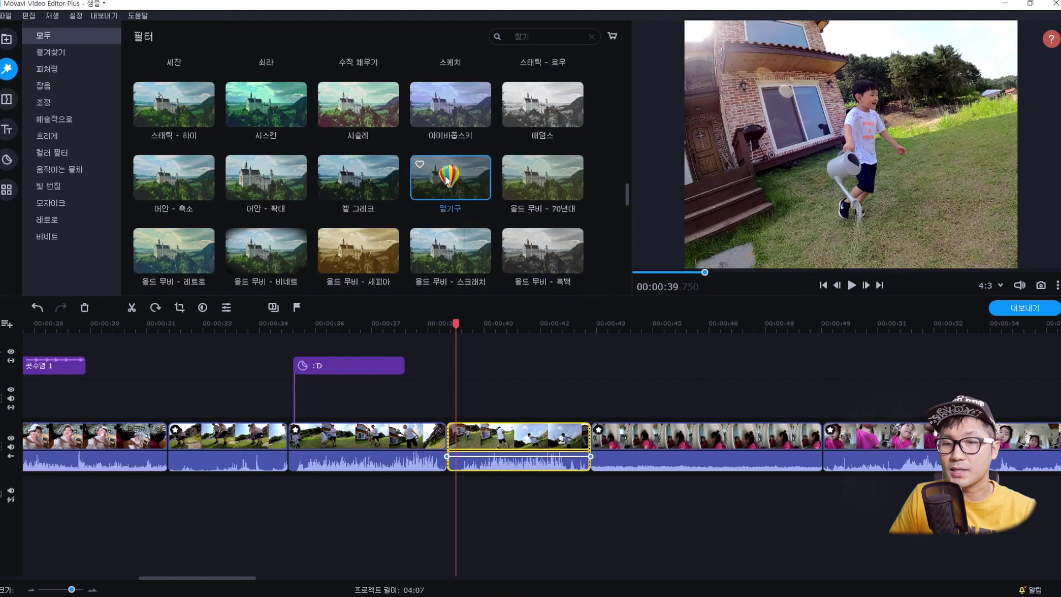
Step: Preview the 열기구 filter in the filter library
left_click(448, 180)
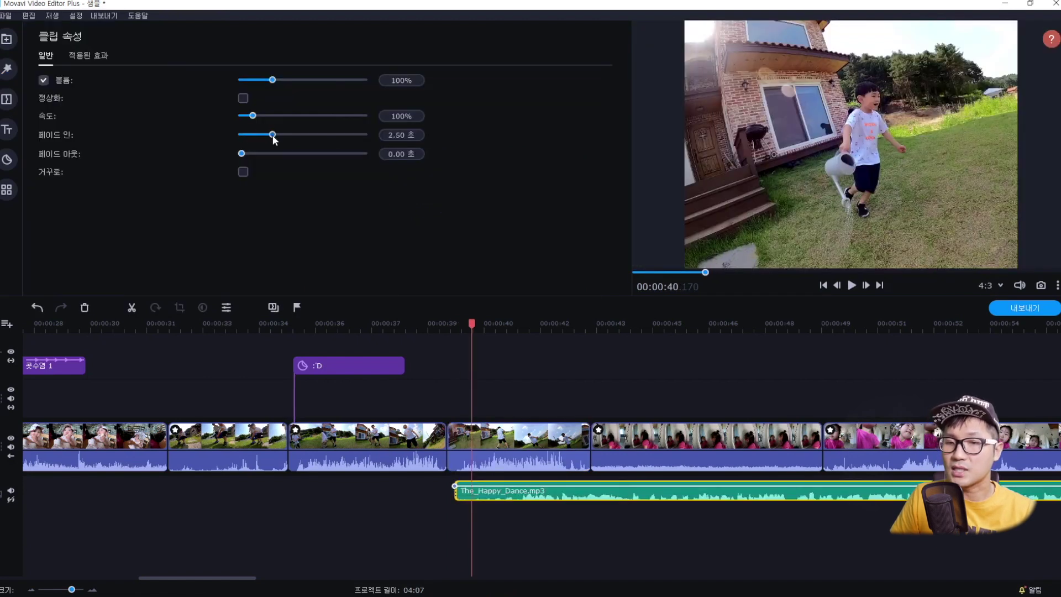
Step: Try out the fade settings of the The_Happy_Dance.mp3 audio clip and dismiss the project save prompt
mouse_move(273, 136)
left_mouse_down()
mouse_move(241, 138)
mouse_move(270, 154)
left_mouse_up()
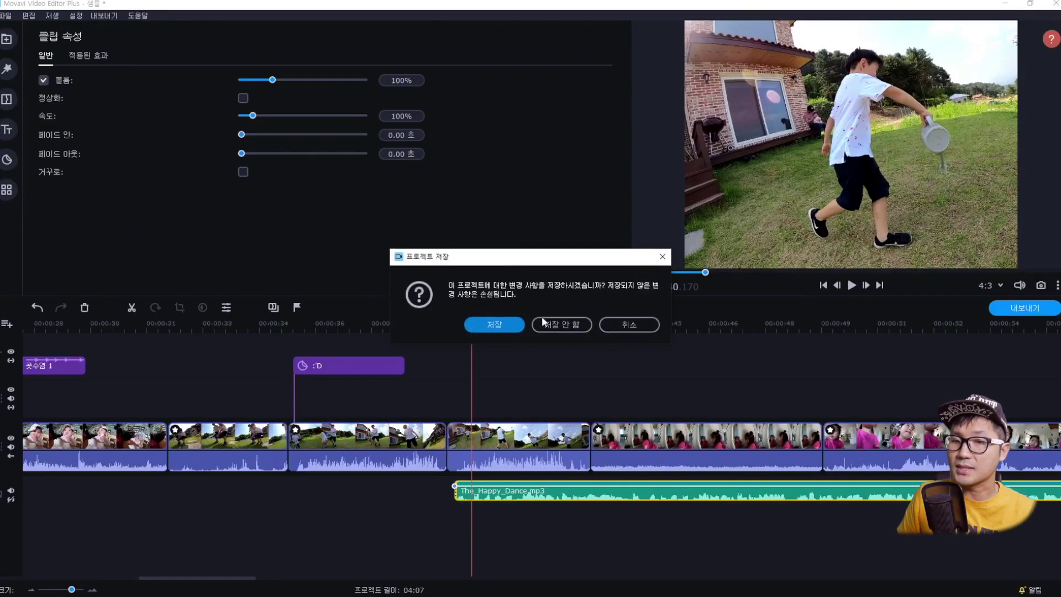
left_click(629, 324)
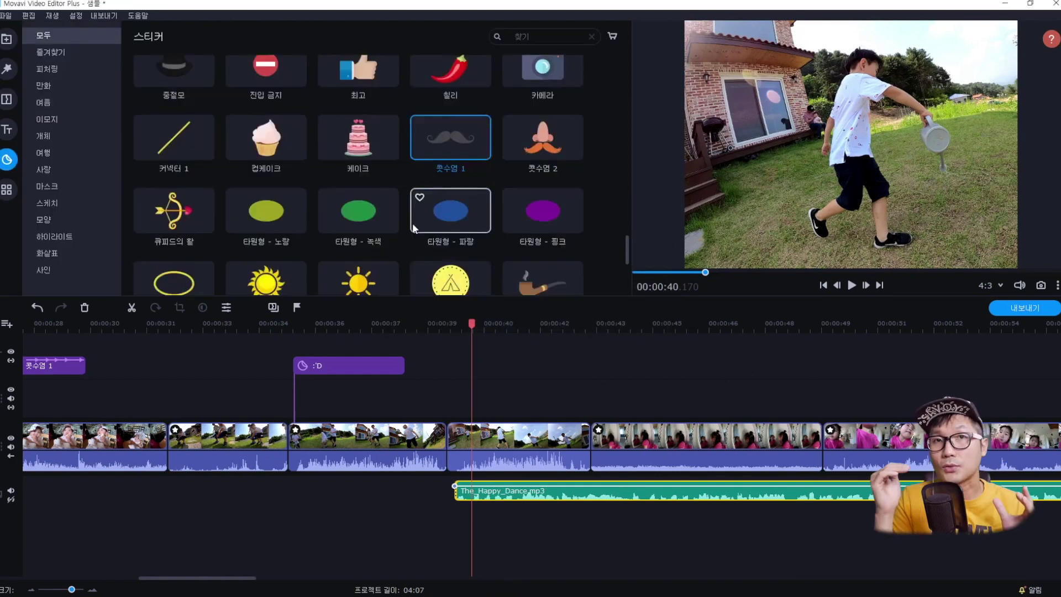
Step: Browse the full sticker library to examine the available shapes, arrows, objects and accessories
scroll(412, 223, "up", 5)
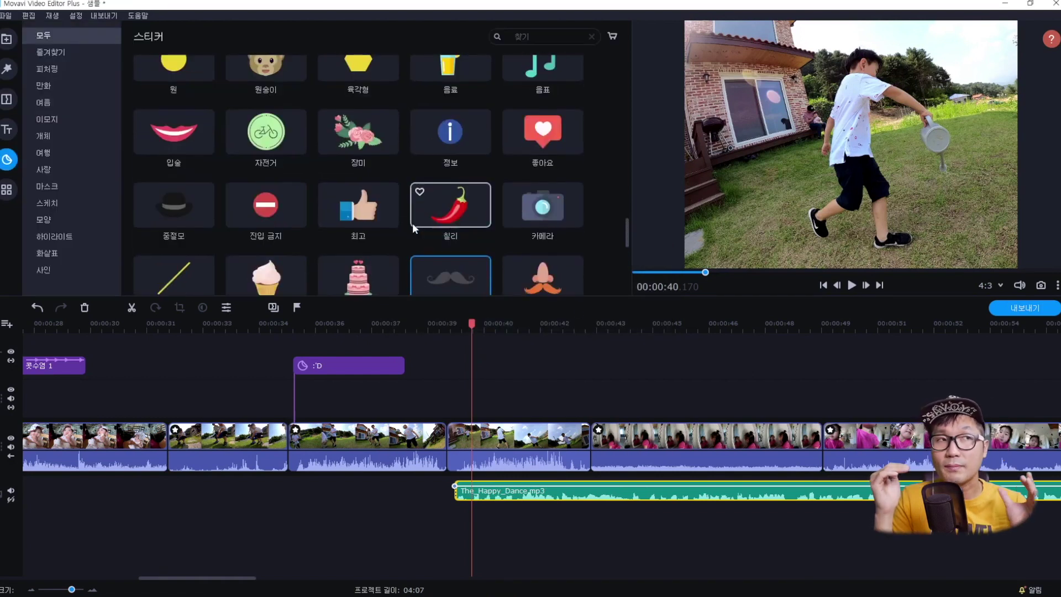
scroll(412, 223, "up", 4)
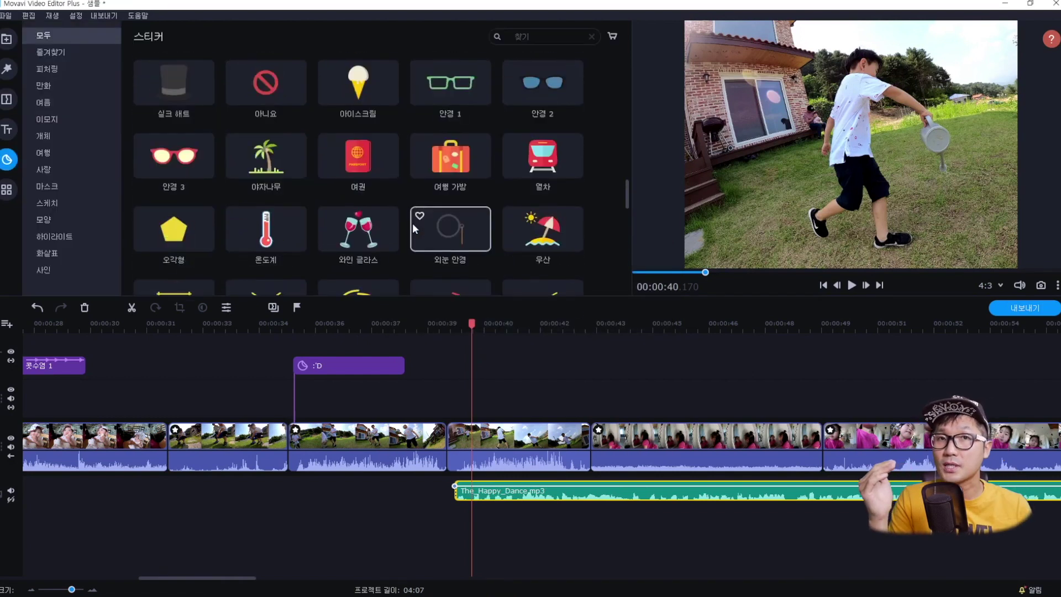
scroll(412, 223, "up", 7)
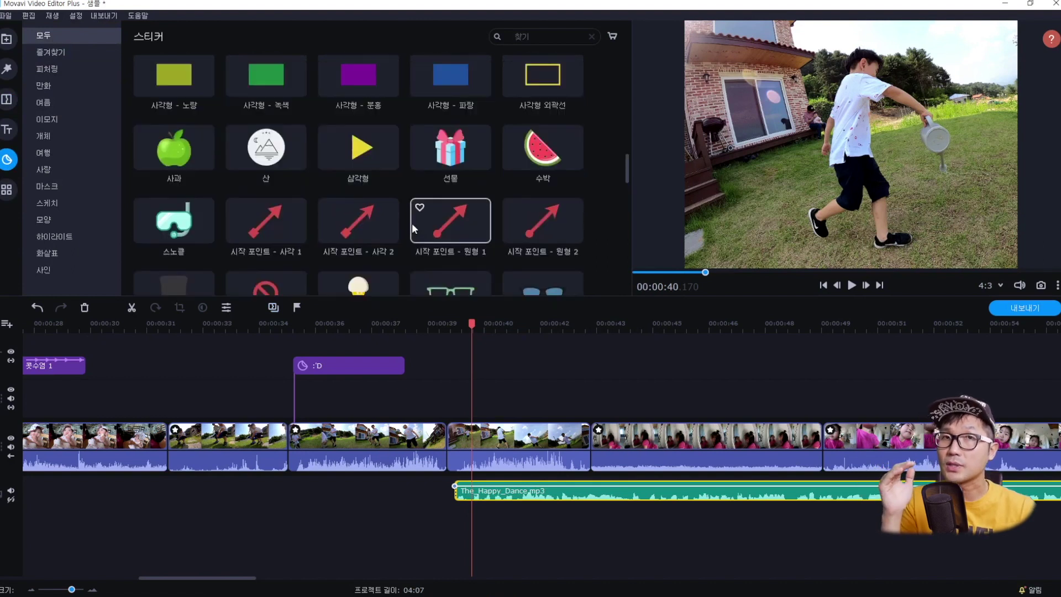
scroll(412, 223, "up", 2)
scroll(412, 224, "down", 3)
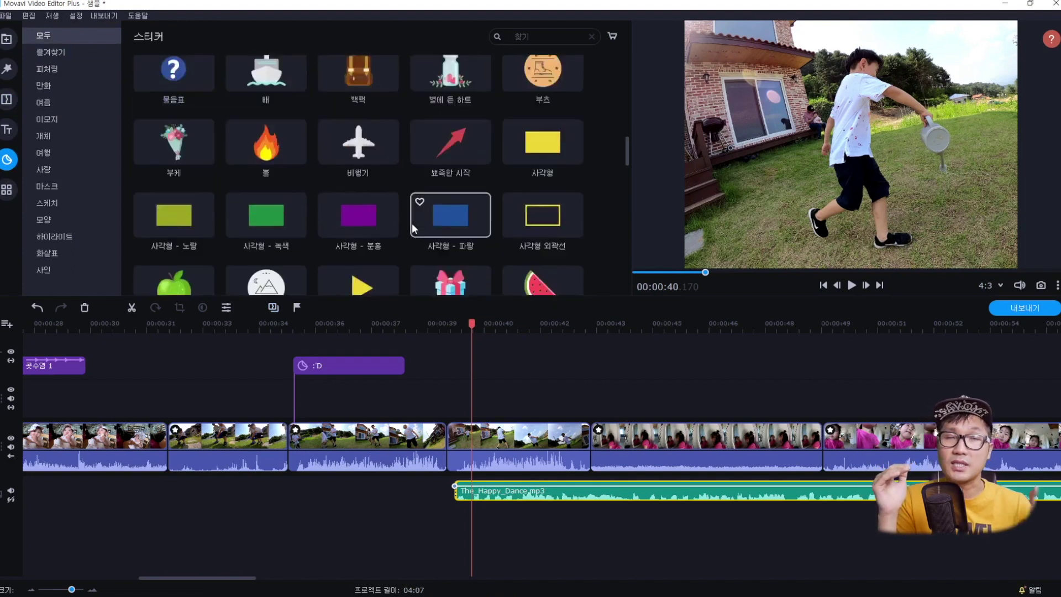
scroll(412, 223, "down", 2)
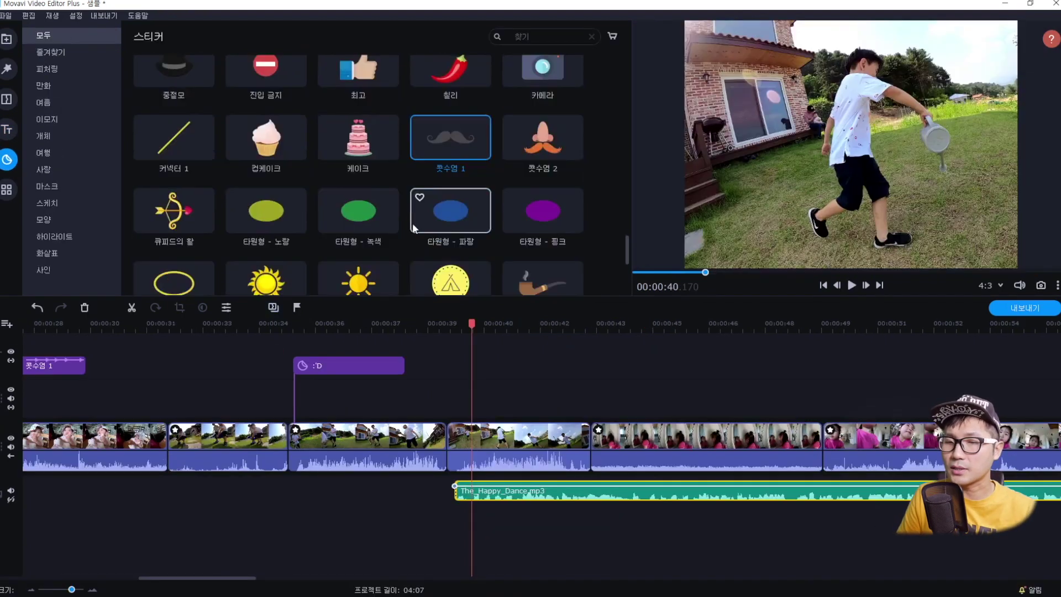
scroll(412, 223, "up", 4)
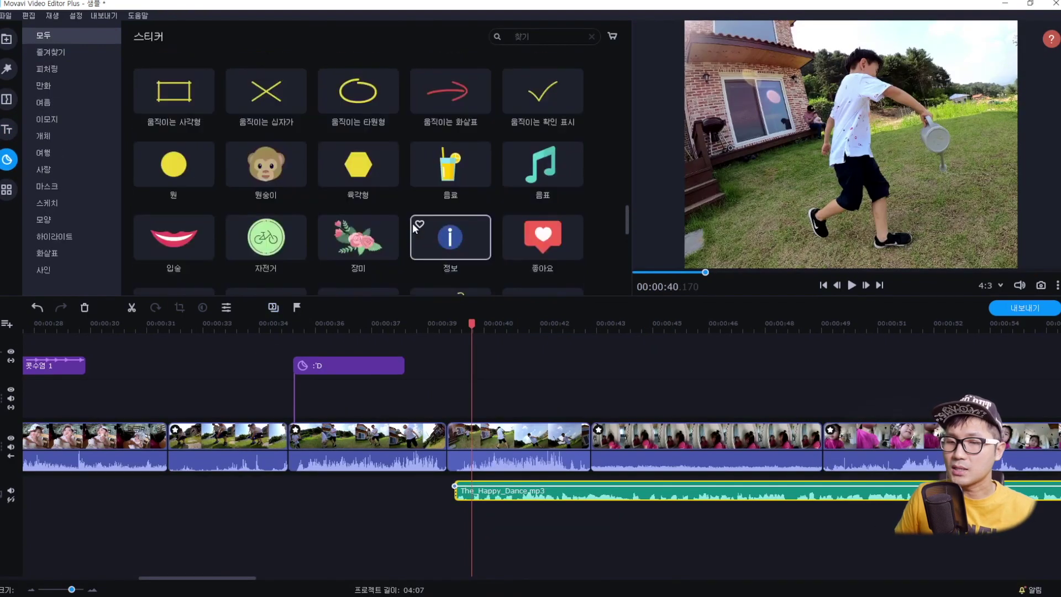
scroll(412, 223, "up", 3)
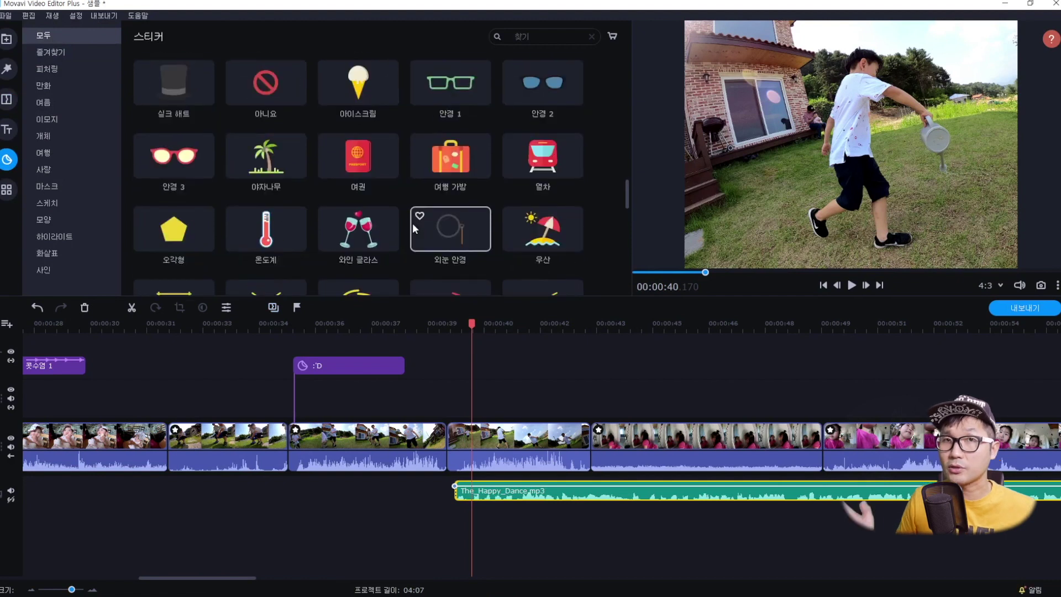
scroll(412, 224, "up", 6)
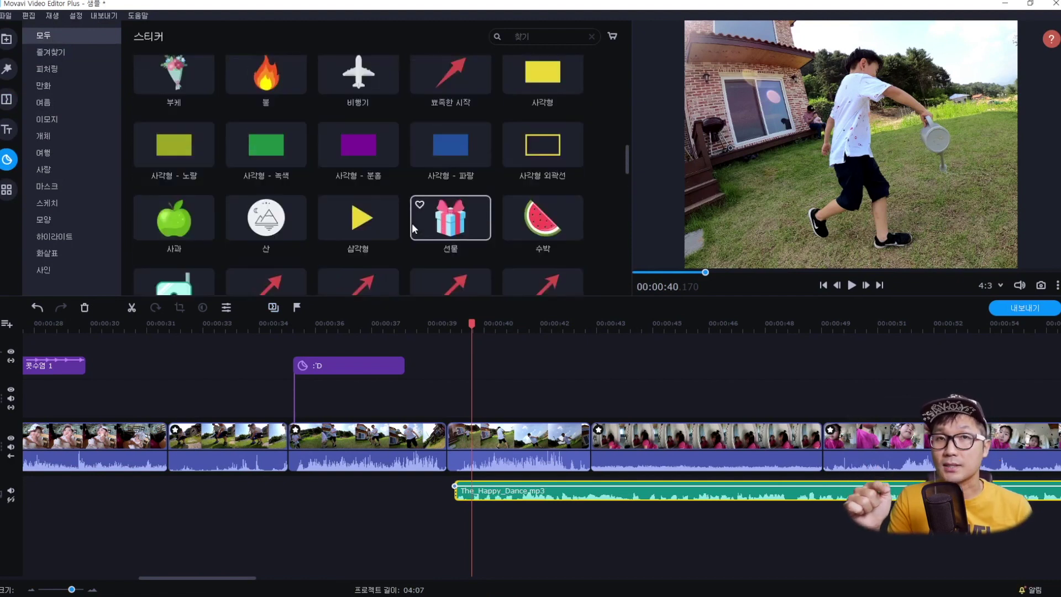
scroll(413, 223, "up", 3)
scroll(413, 223, "down", 4)
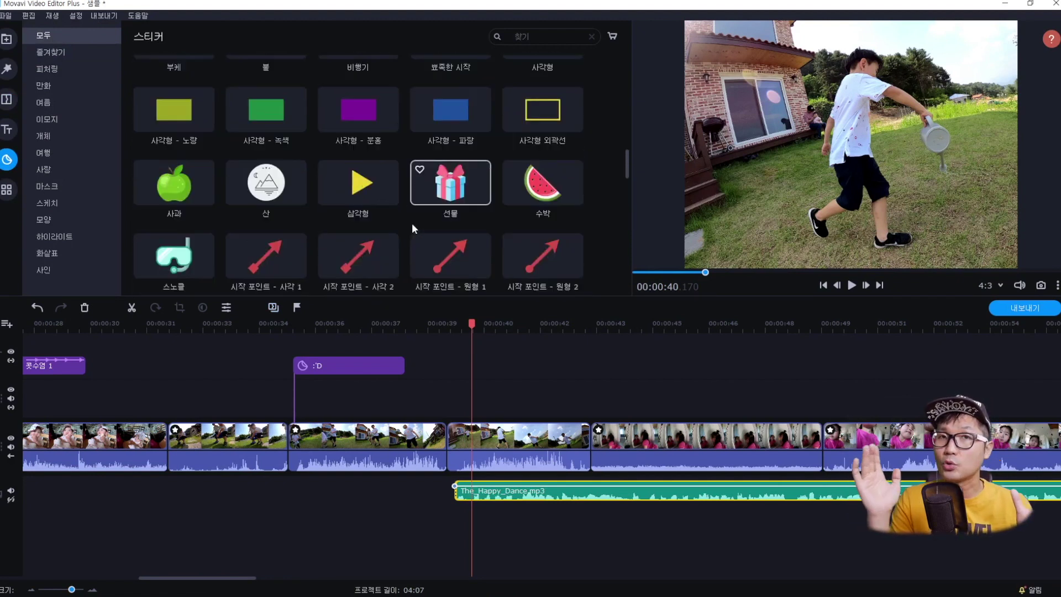
scroll(412, 224, "down", 3)
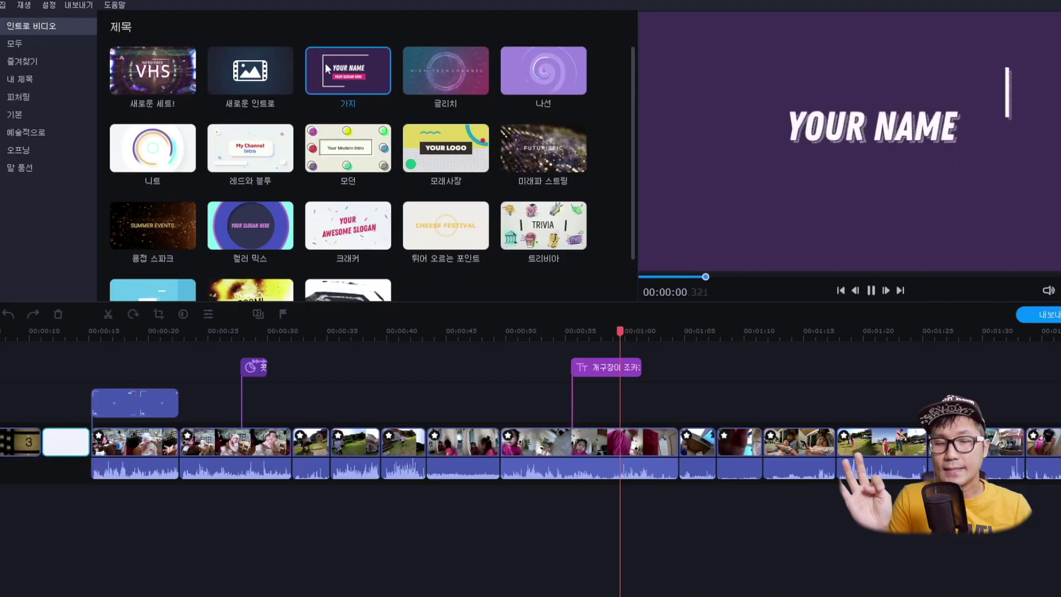
Step: Preview the 모래사장 intro video title
left_click(438, 158)
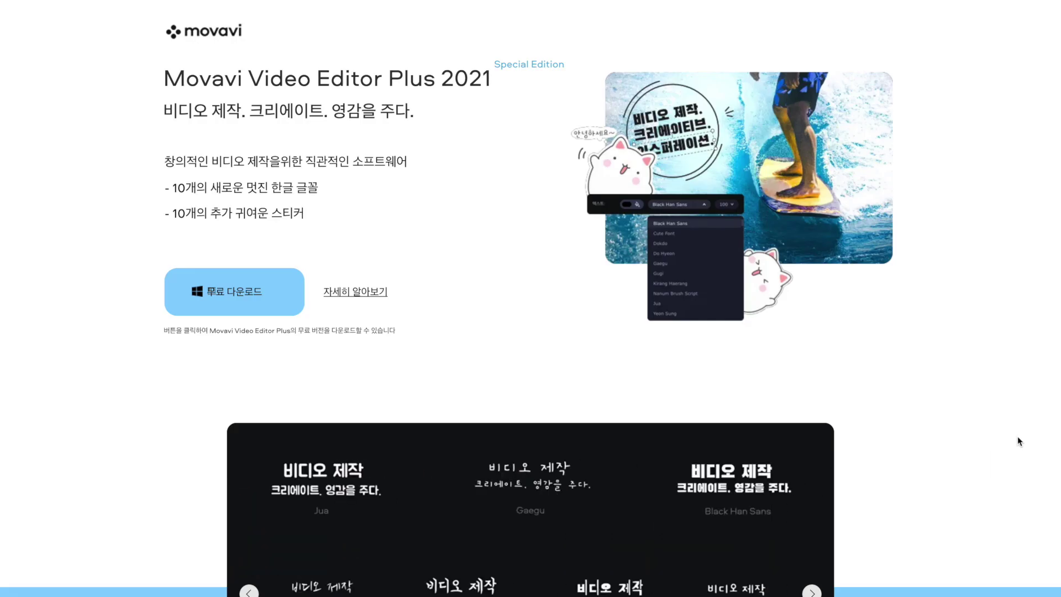
Step: Switch to the Movavi Video Editor Plus 2021 Special Edition web page and examine its Korean font and sticker previews
scroll(1019, 440, "down", 2)
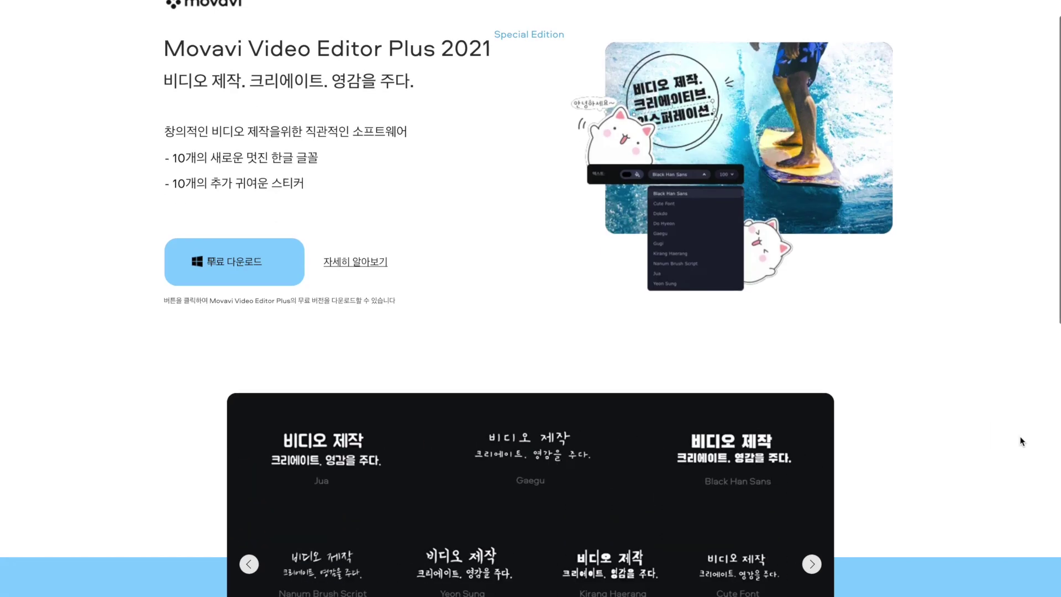
scroll(1022, 440, "down", 3)
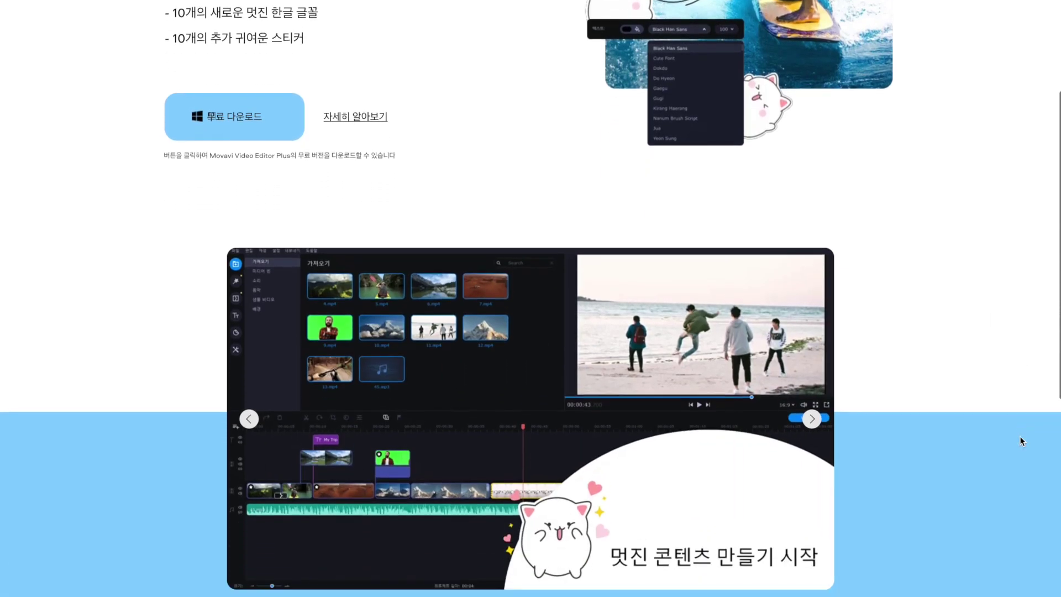
scroll(1020, 438, "down", 3)
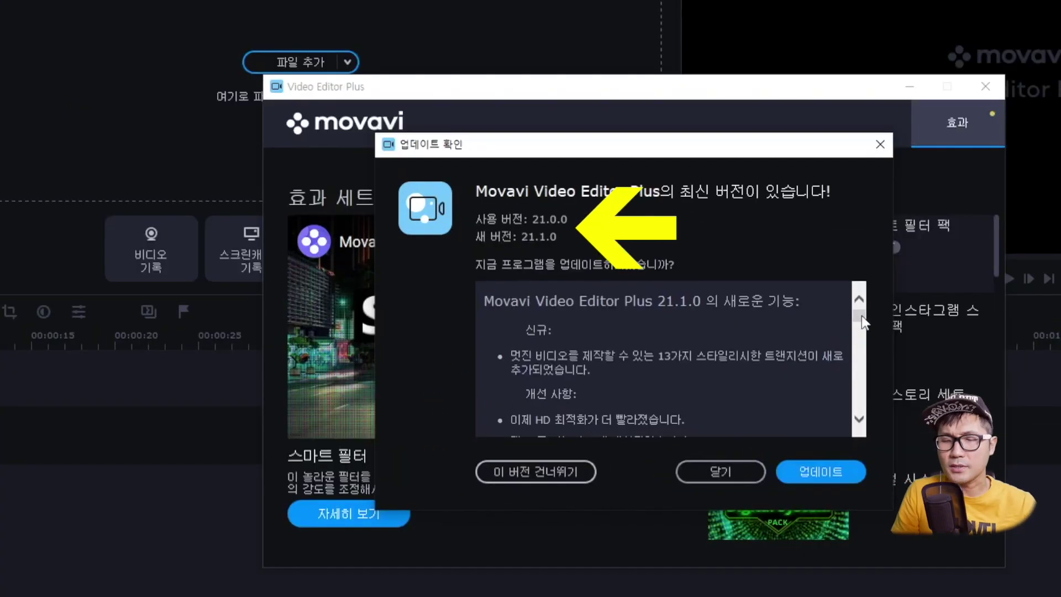
Step: Switch to Movavi Video Editor Plus, read the version 21.1.0 release notes and start the update
scroll(635, 359, "down", 5)
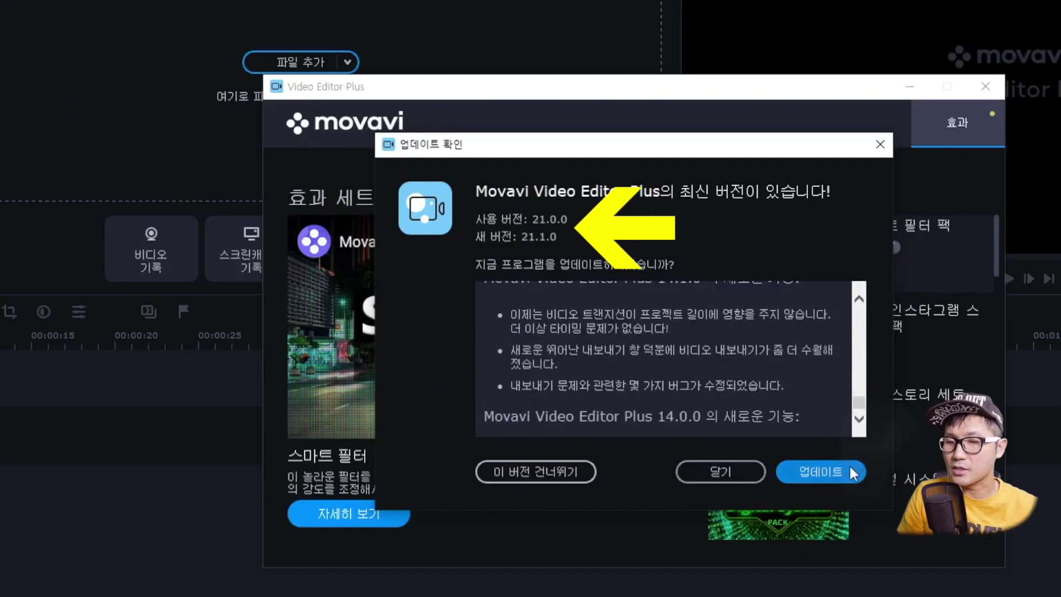
left_click(817, 469)
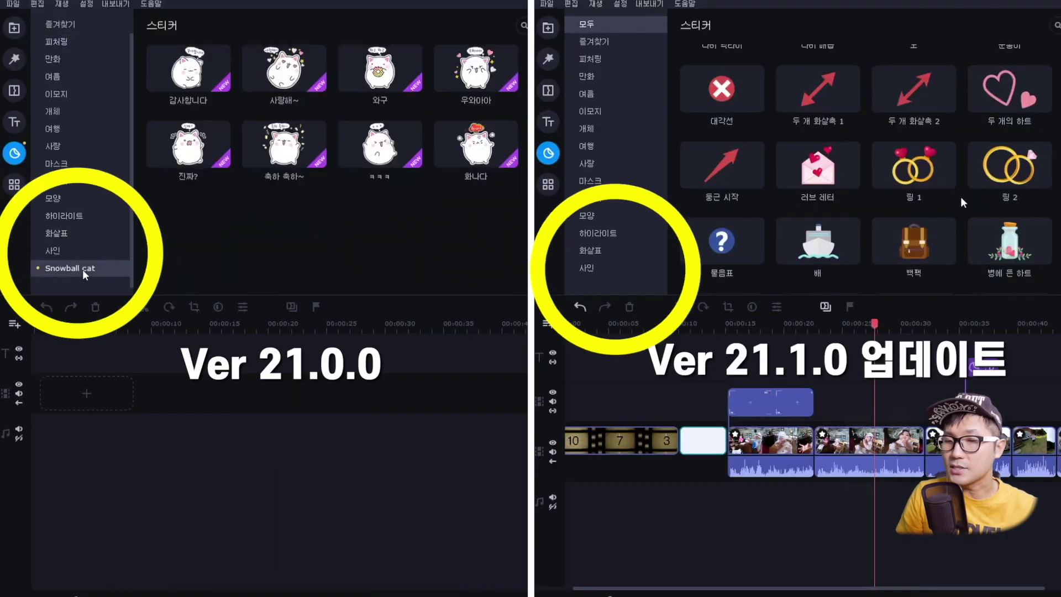
Step: Browse the sticker library of version 21.1.0 to compare it with the stickers in version 21.0.0
scroll(962, 202, "down", 6)
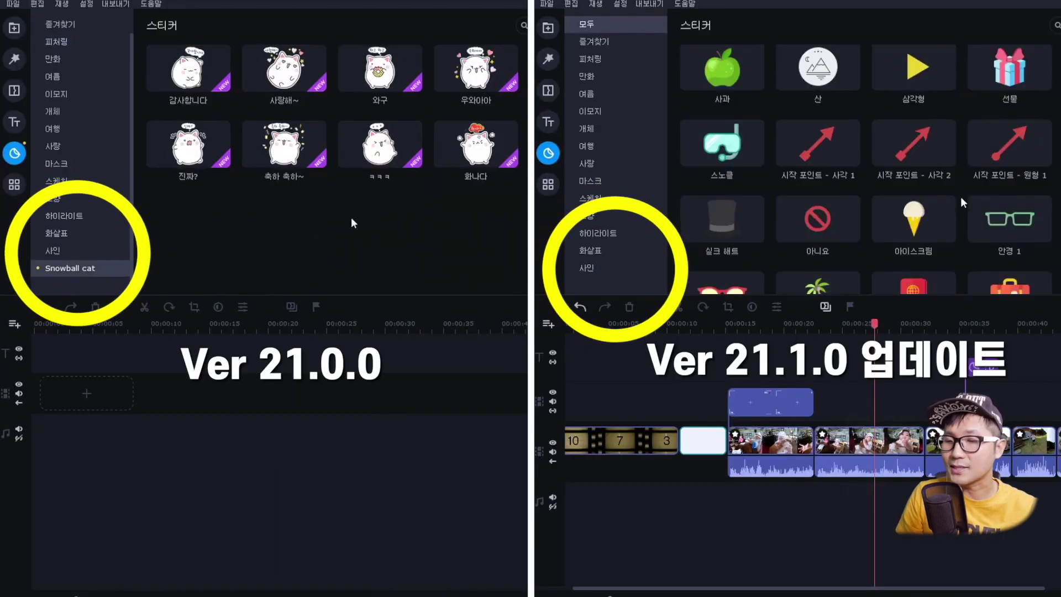
scroll(960, 197, "down", 4)
scroll(960, 197, "up", 3)
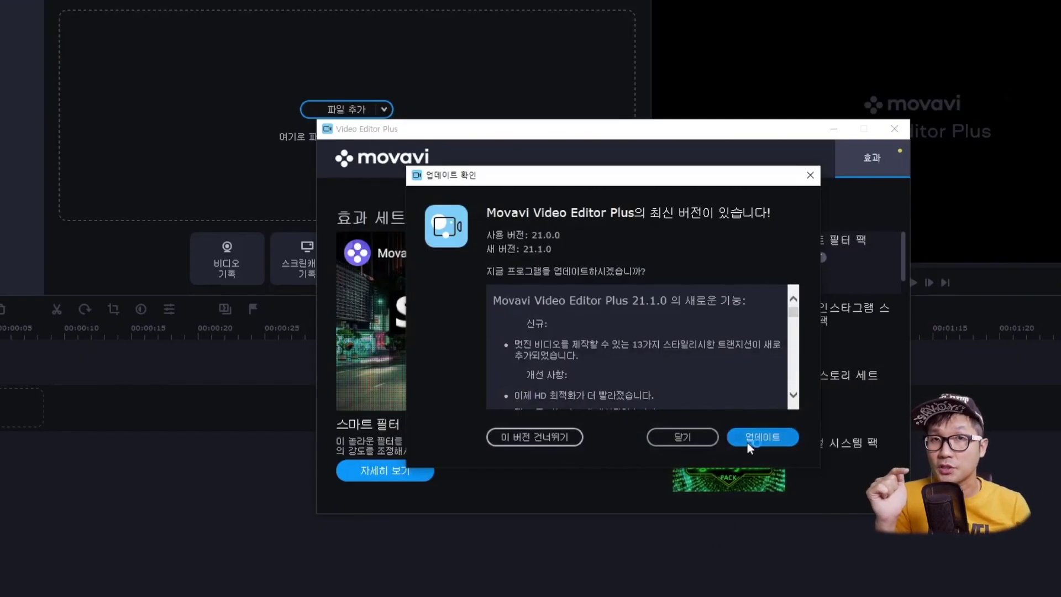
Step: Review the 21.1.0 update notes down to the oldest versions, start the update and cancel its download
left_click(537, 438)
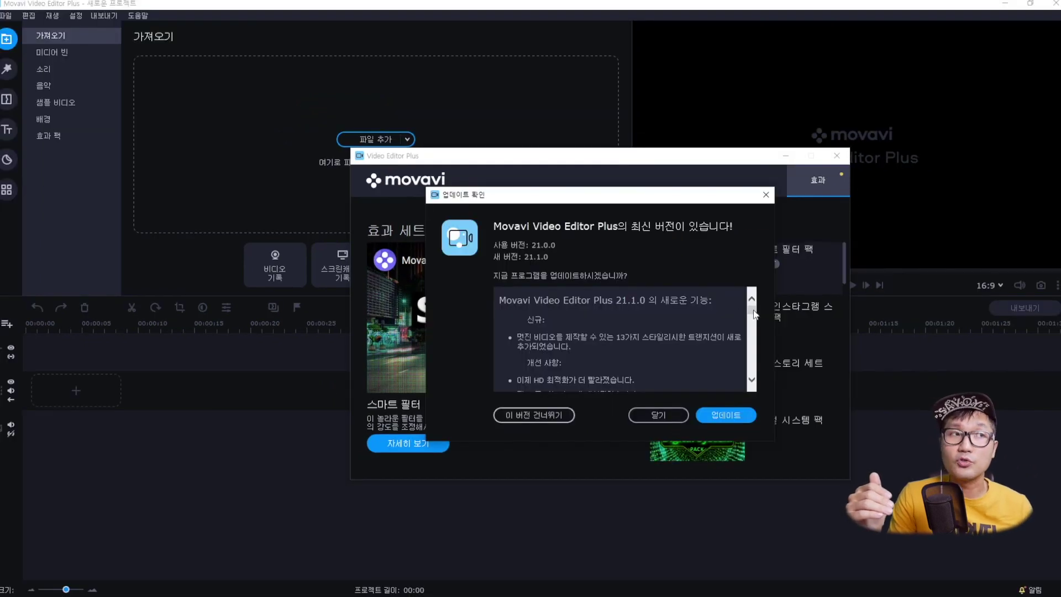
left_click_drag(755, 313, 773, 378)
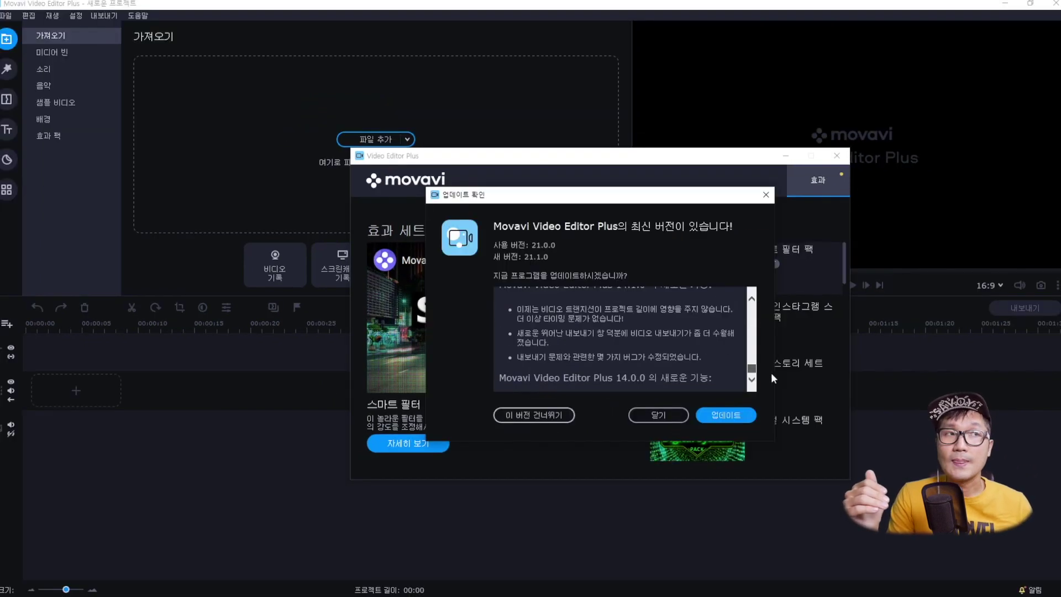
left_click(725, 416)
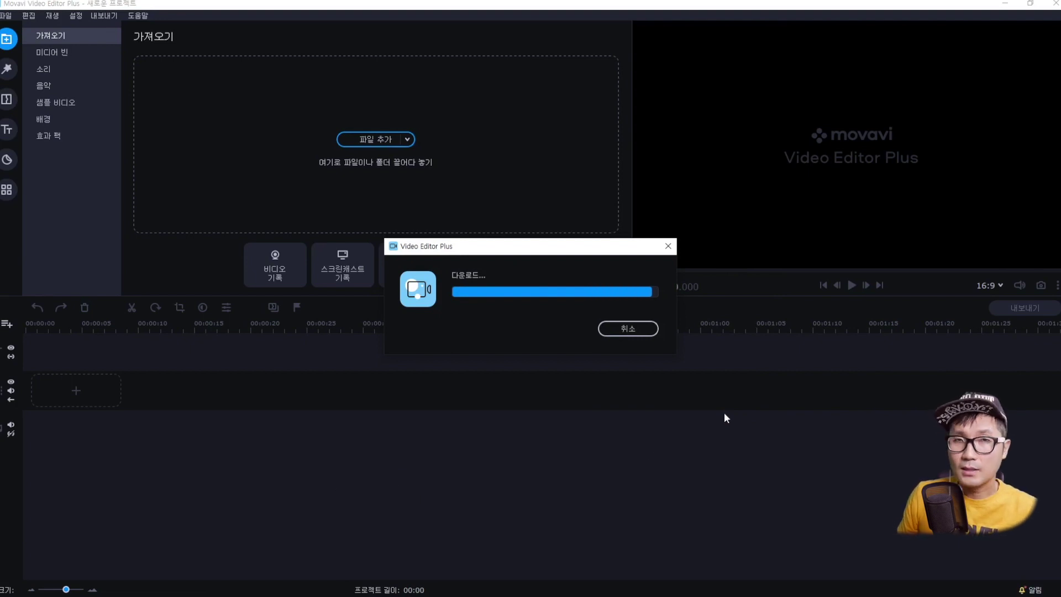
left_click(625, 329)
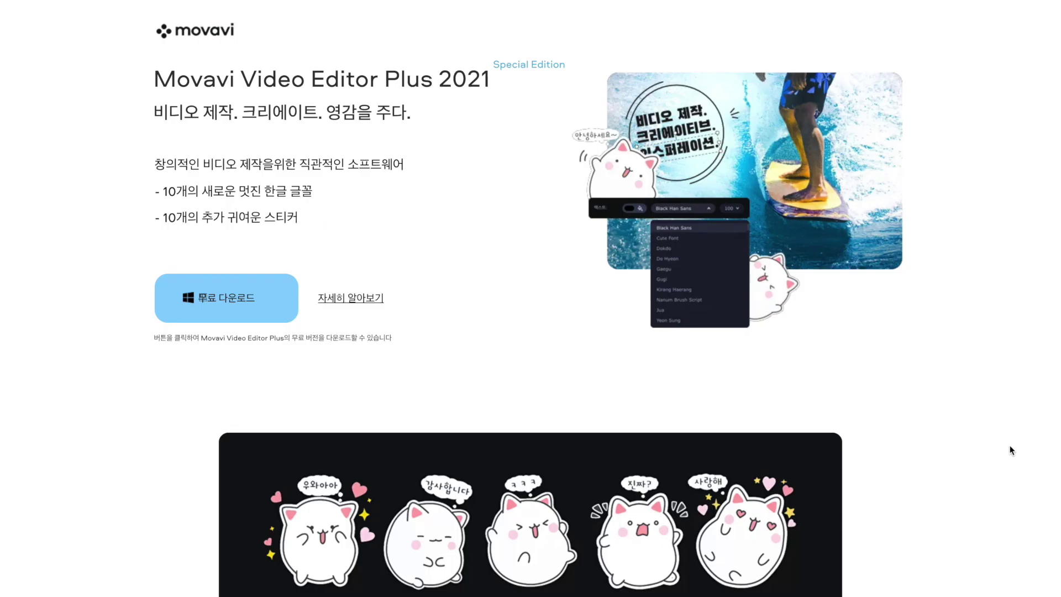
Step: Switch back to the Special Edition web page and look through it down to the product description below the carousel
scroll(1032, 451, "down", 2)
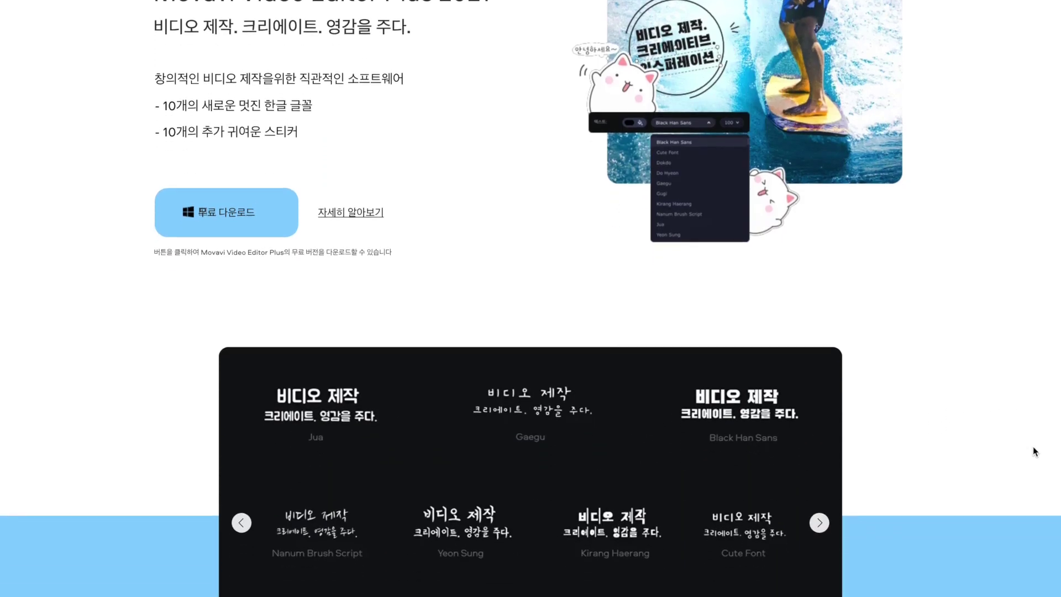
scroll(1033, 450, "down", 4)
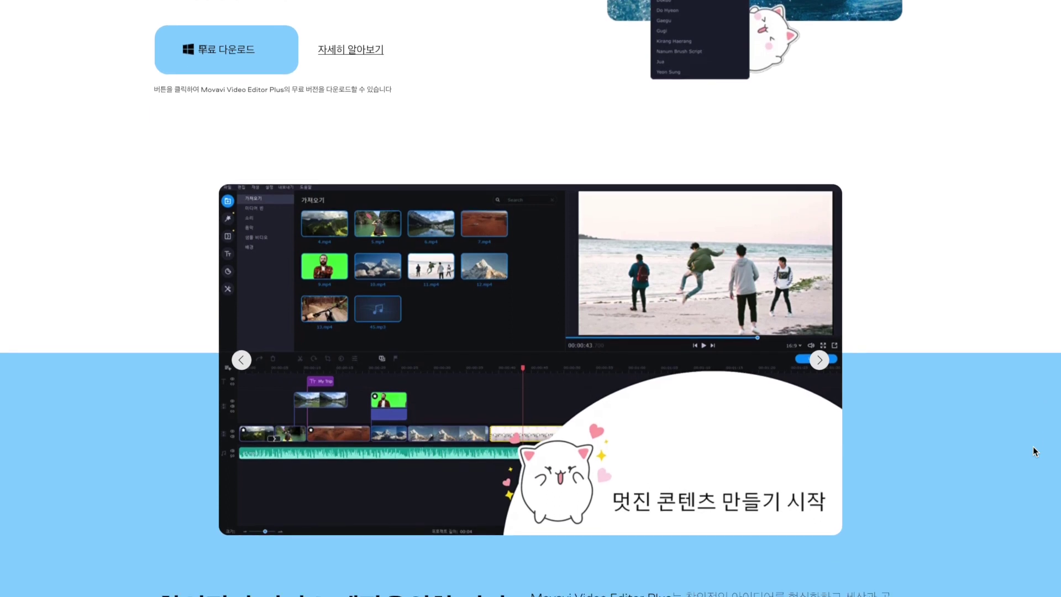
scroll(1033, 447, "down", 3)
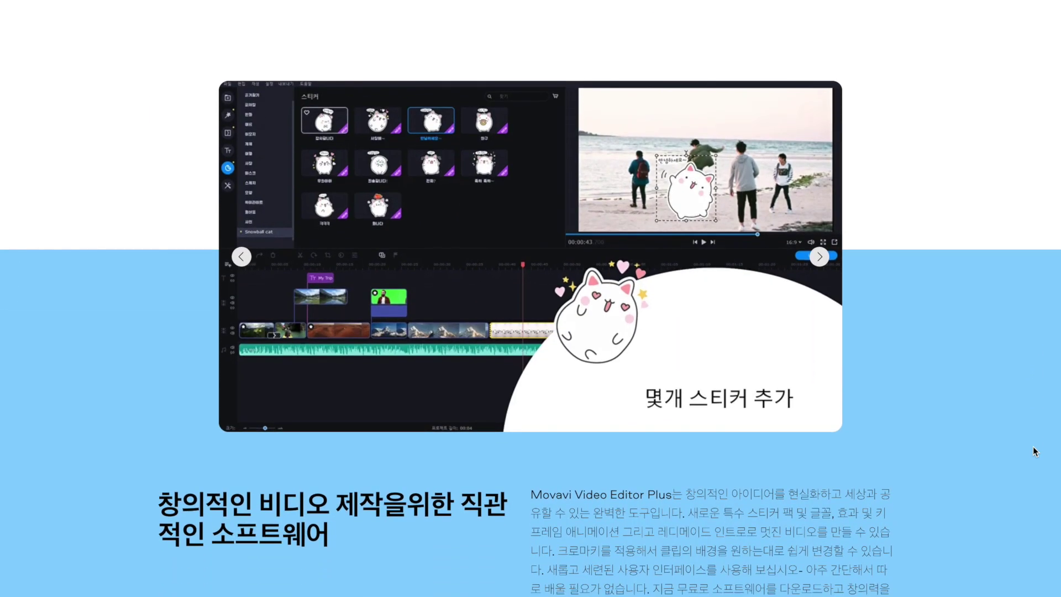